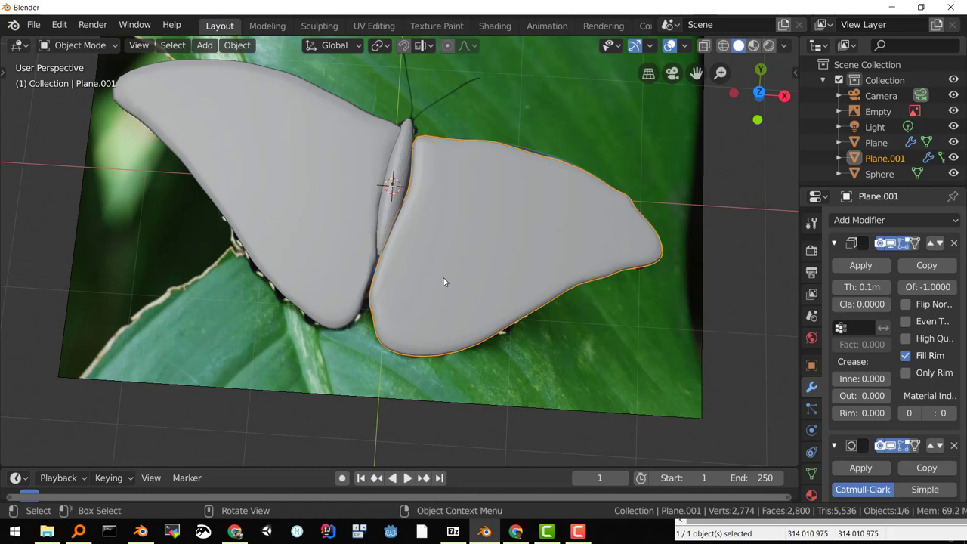
Switch to the UV Editing workspace and show the right wing's mesh in top orthographic view.
key("KP_7")
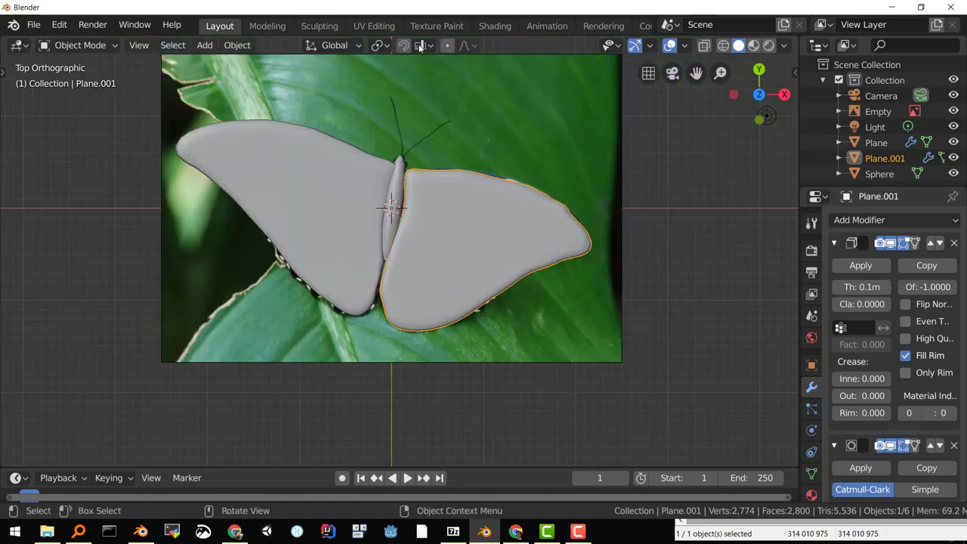
left_click(373, 27)
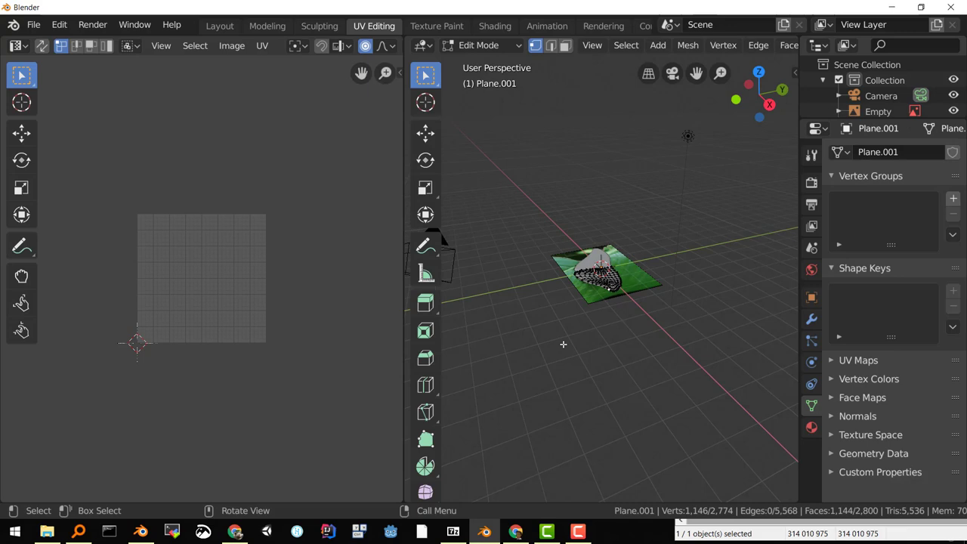
key("KP_7")
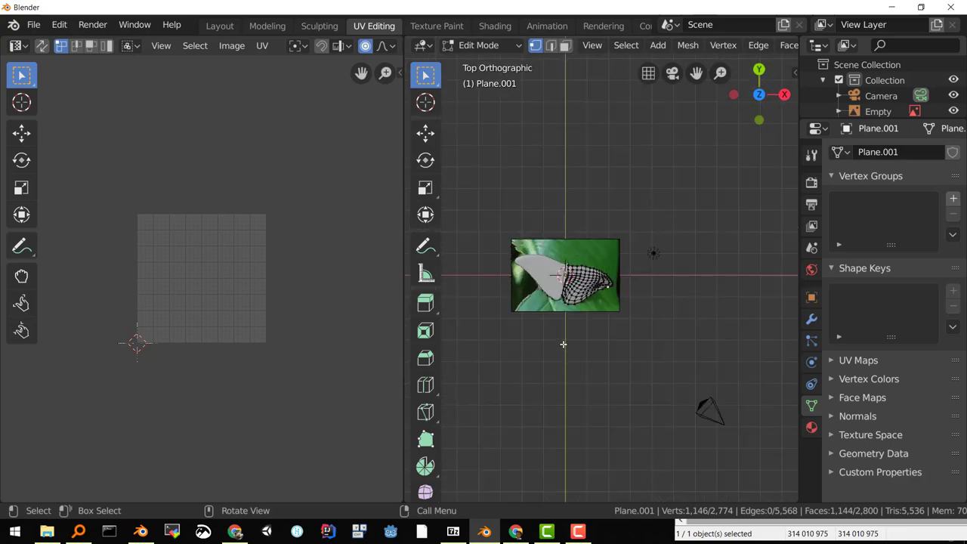
scroll(562, 344, "up", 5)
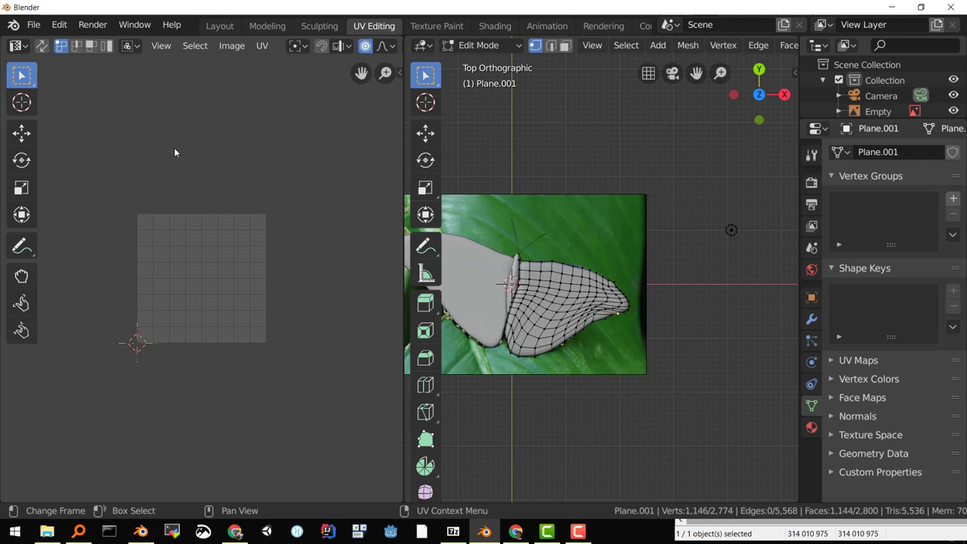
Open the blue butterfly photo from the butterfly folder in d:\blender as the UV editor's image.
left_click(231, 46)
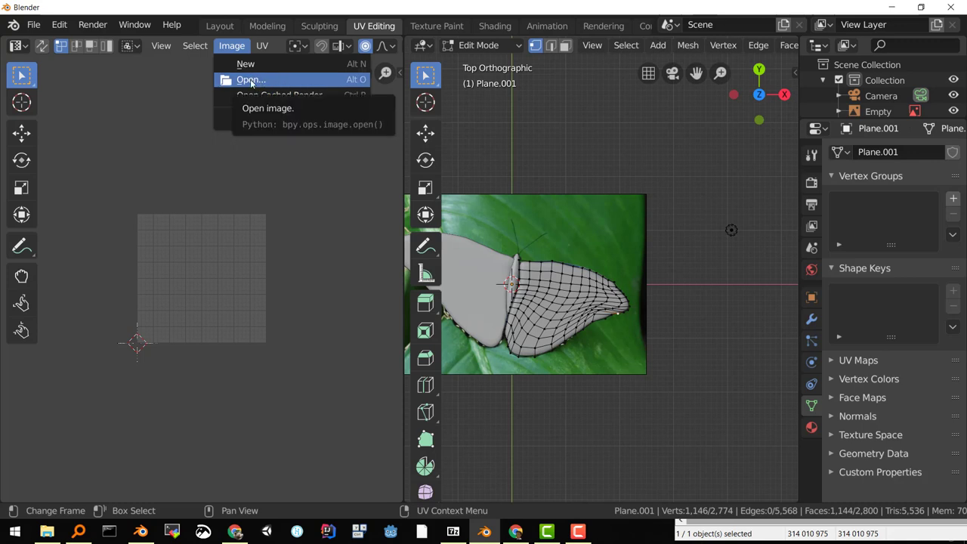
left_click(251, 80)
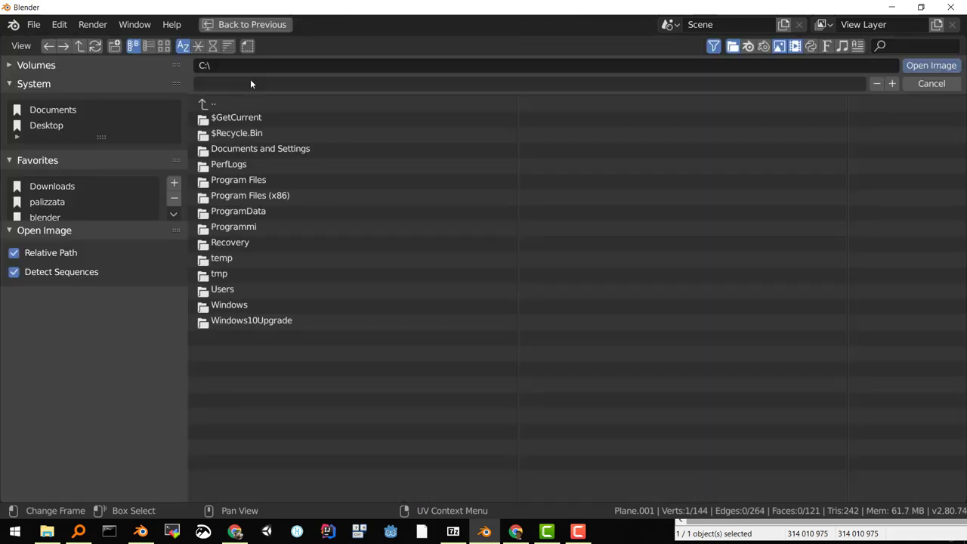
scroll(70, 203, "down", 1)
double_click(65, 196)
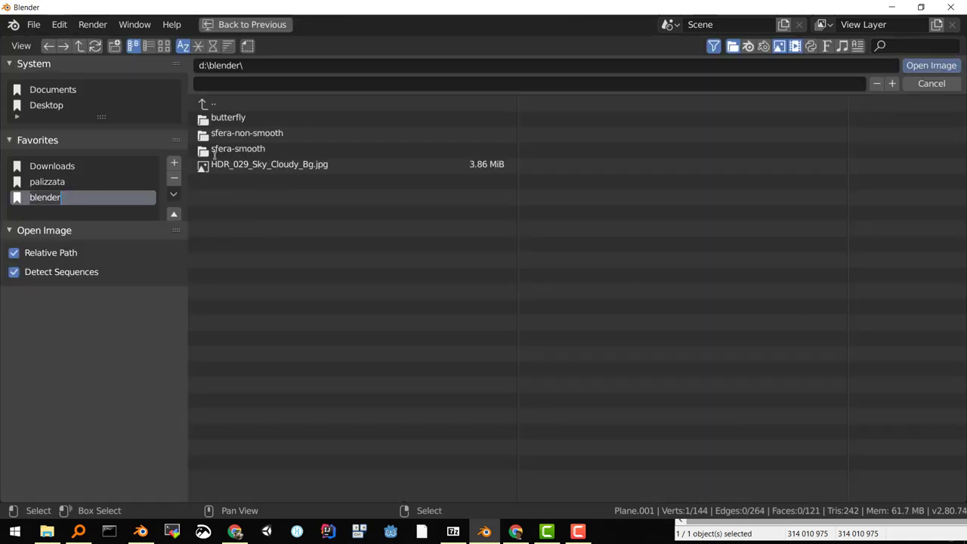
left_click(234, 130)
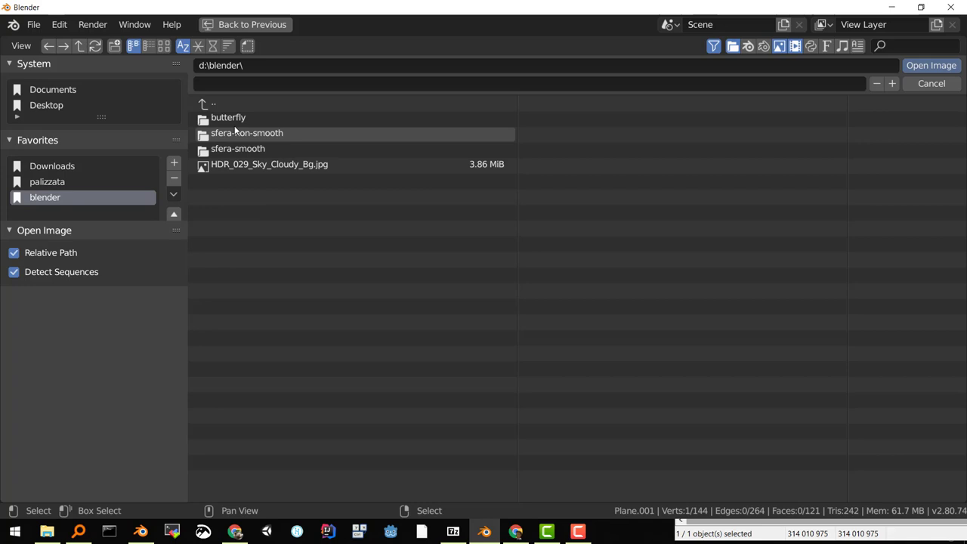
left_click(233, 118)
double_click(233, 117)
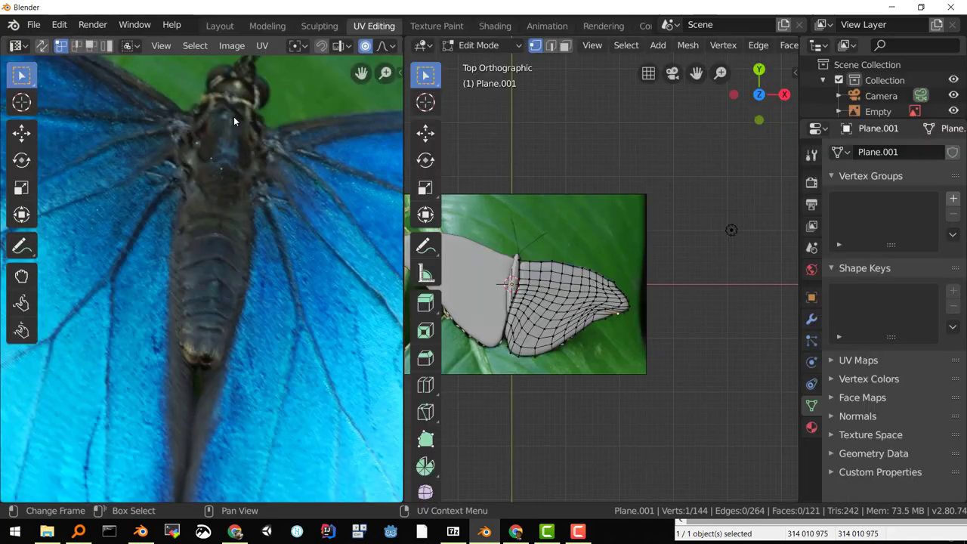
scroll(200, 235, "down", 7)
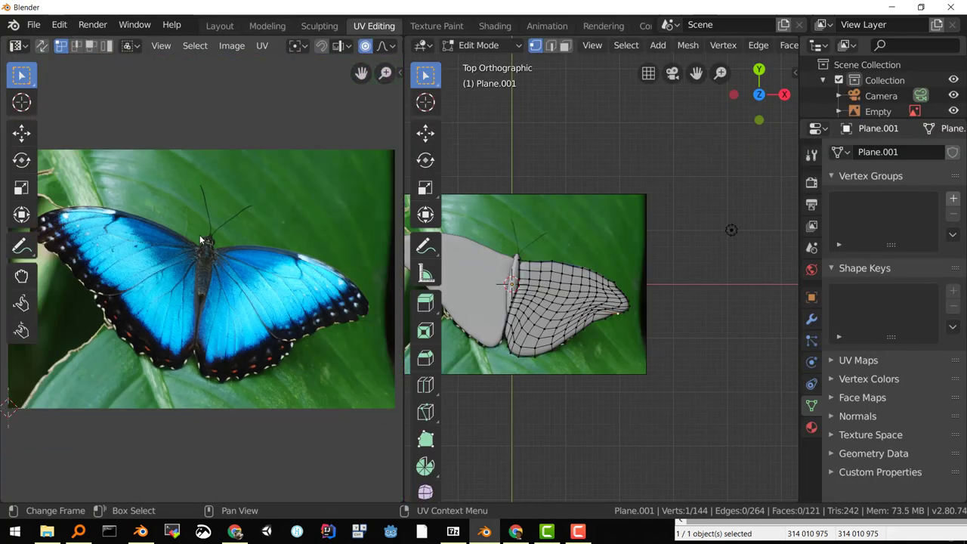
scroll(200, 235, "down", 1)
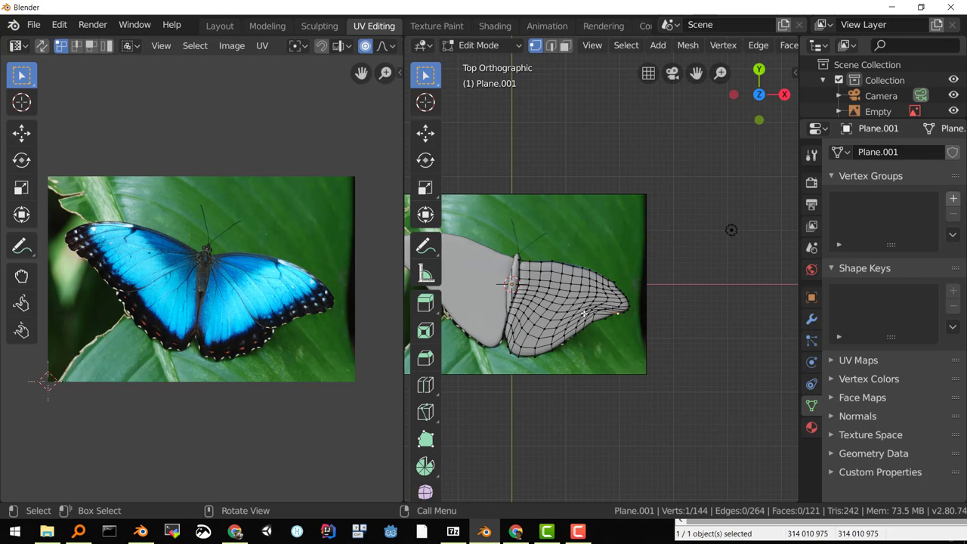
Unwrap the right wing's entire mesh with Project From View.
key("a")
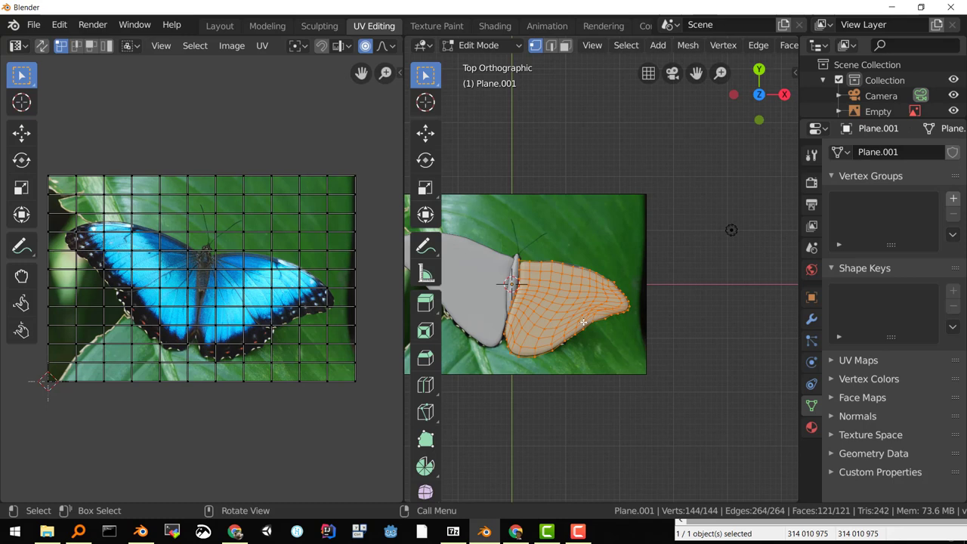
key("u")
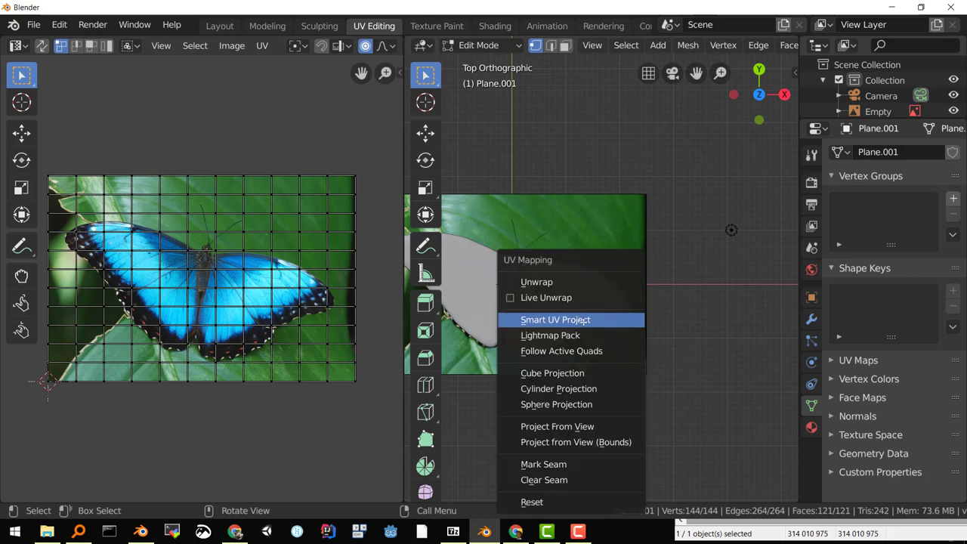
left_click(574, 428)
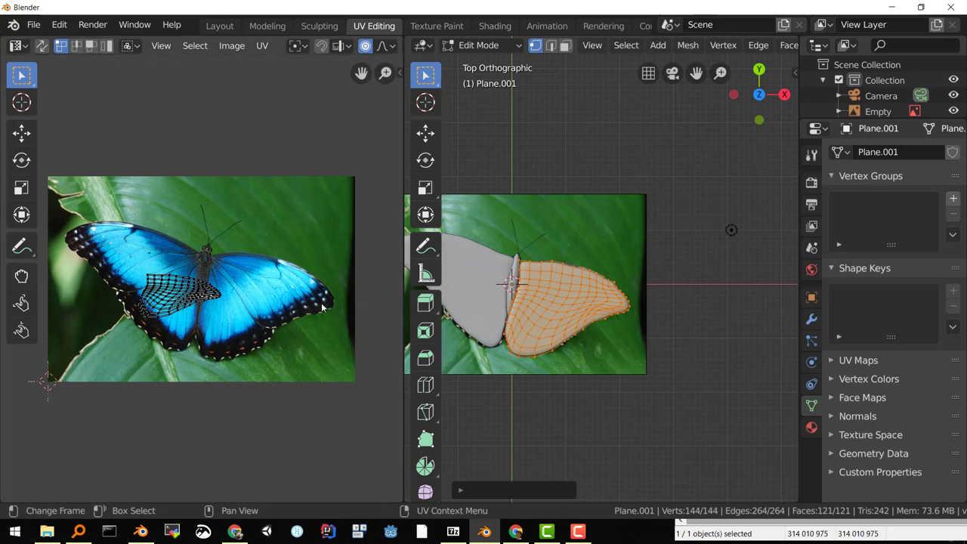
Move the whole UV island onto the photo's right wing and scale it up uniformly by about 1.63.
key("a")
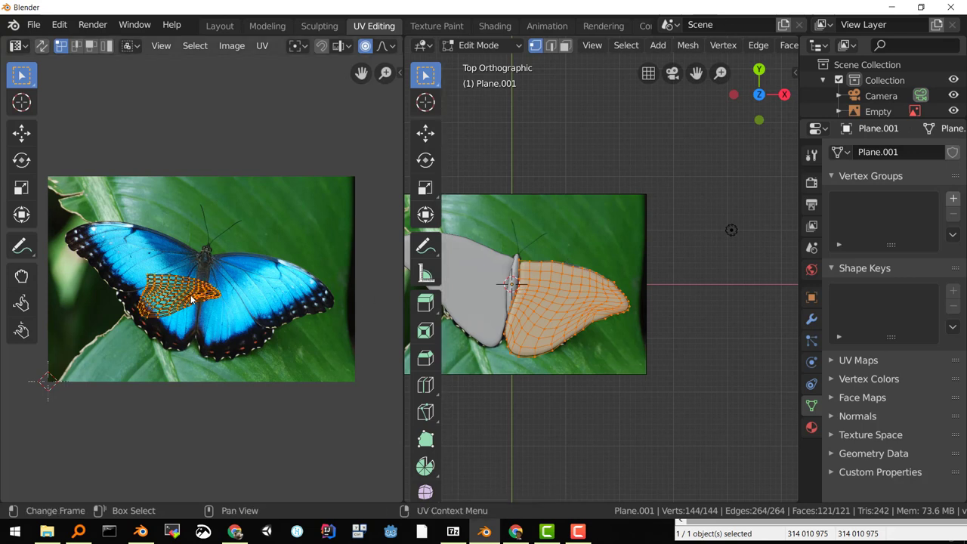
key("g")
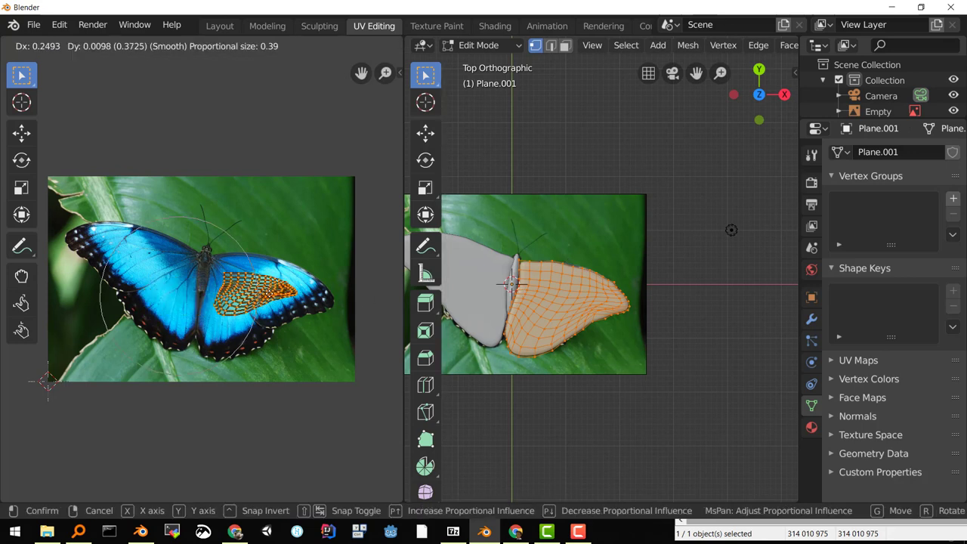
left_click(273, 299)
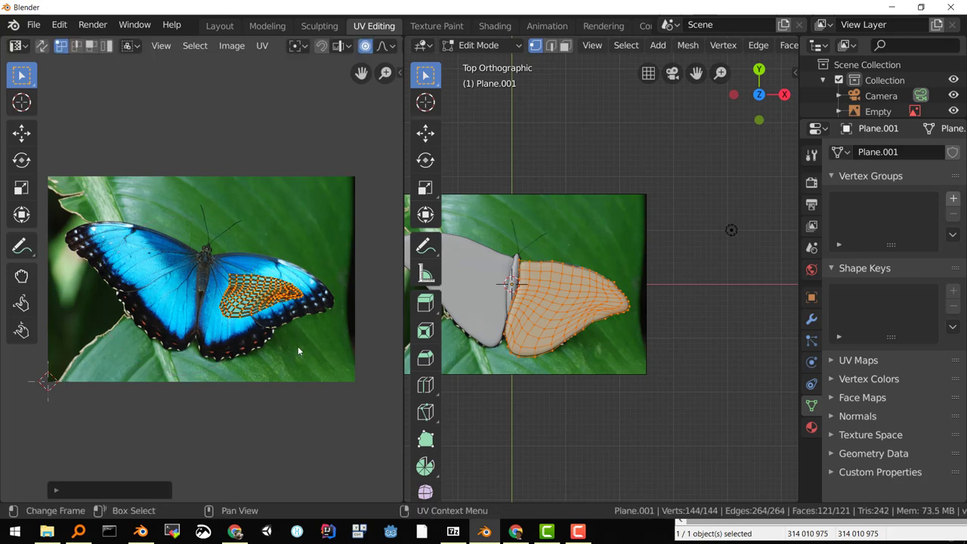
key("s")
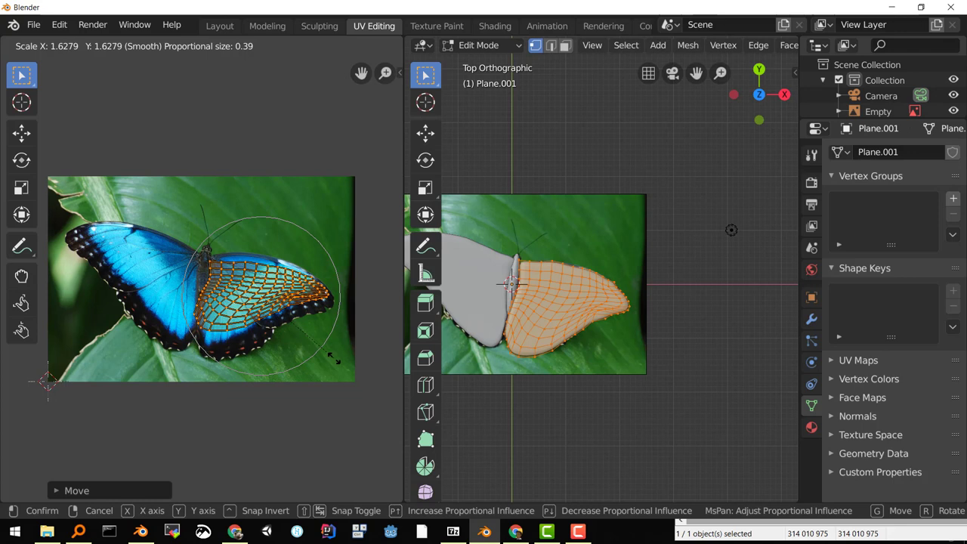
left_click(333, 358)
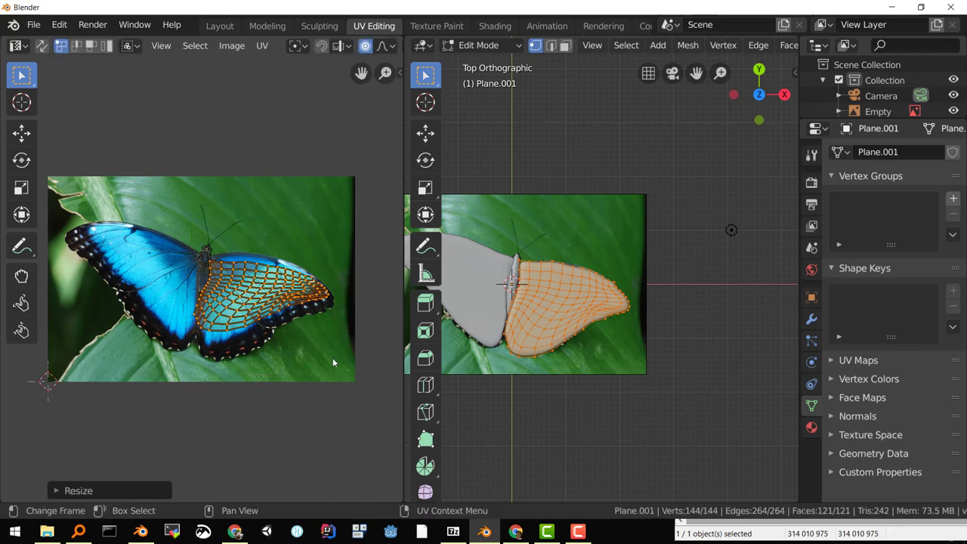
Stretch the UV island along Y to the photographed wing's height and shift it down along Y to line up.
key("s")
key("y")
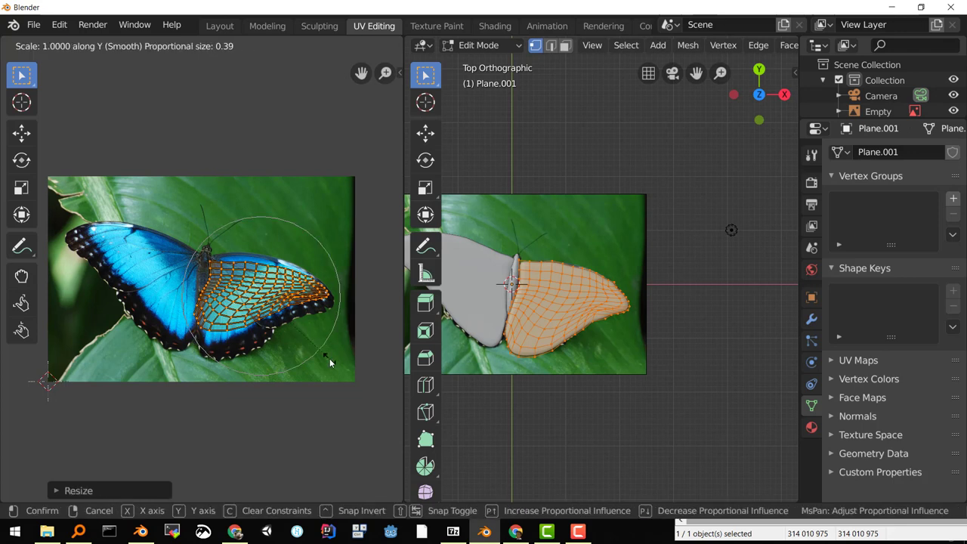
left_click(362, 390)
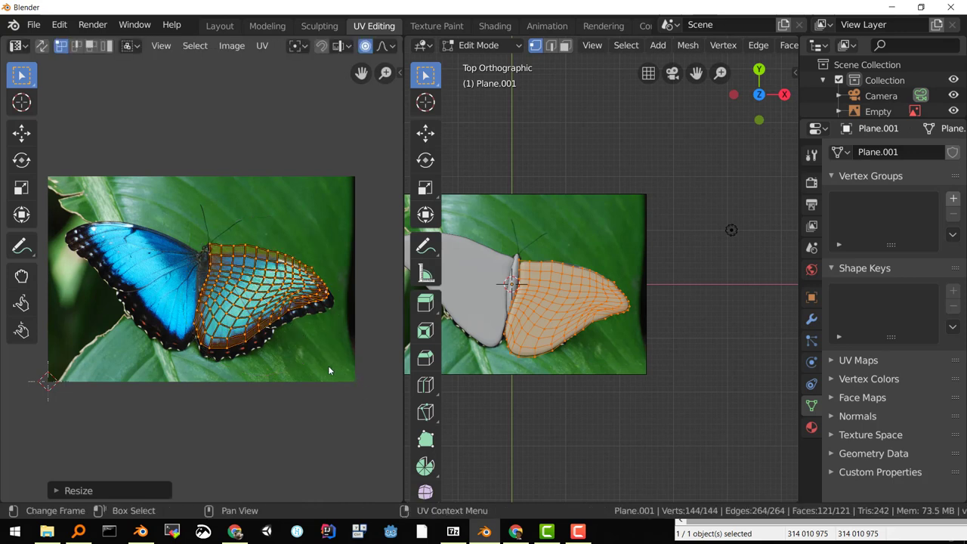
key("g")
key("y")
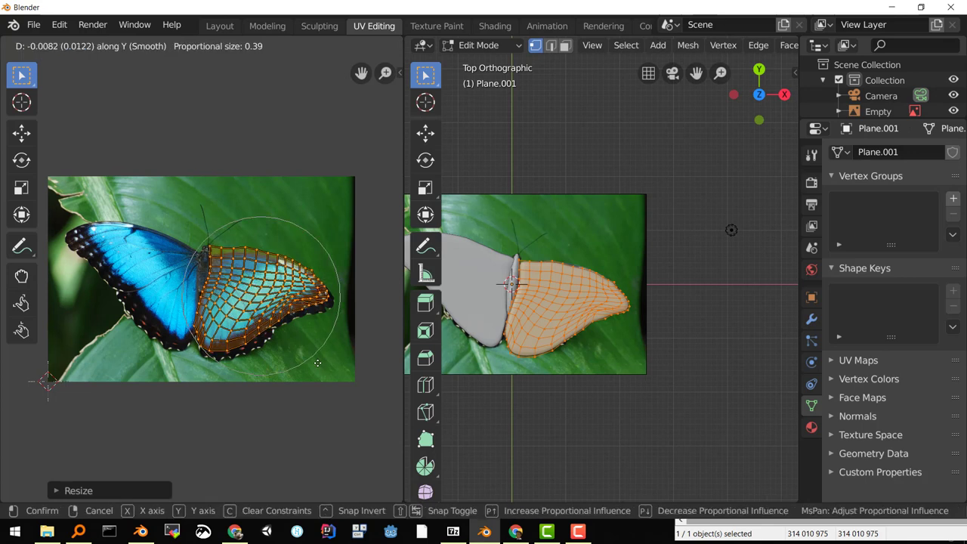
left_click(323, 369)
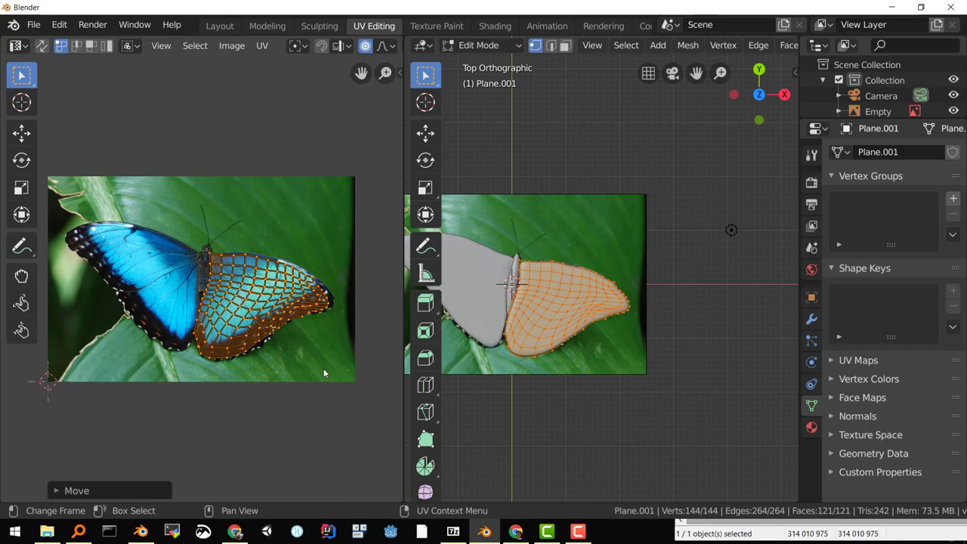
Nudge and slightly rescale the whole UV island to fit the outline of the photo's right wing.
key("g")
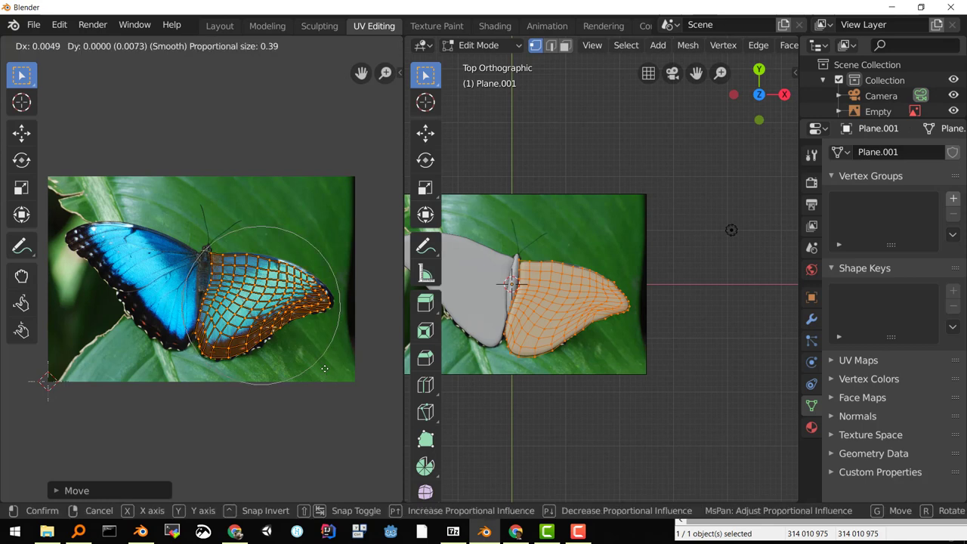
left_click(325, 367)
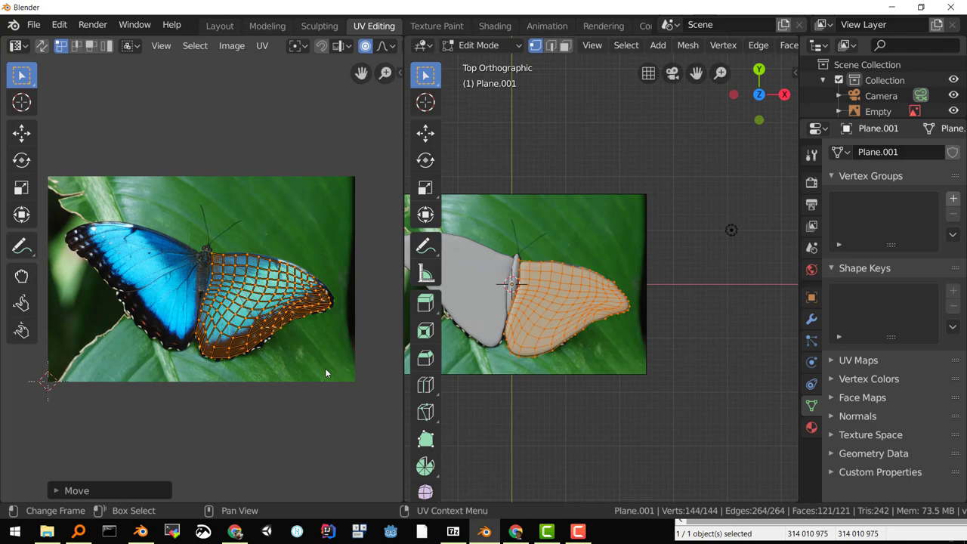
key("s")
left_click(325, 369)
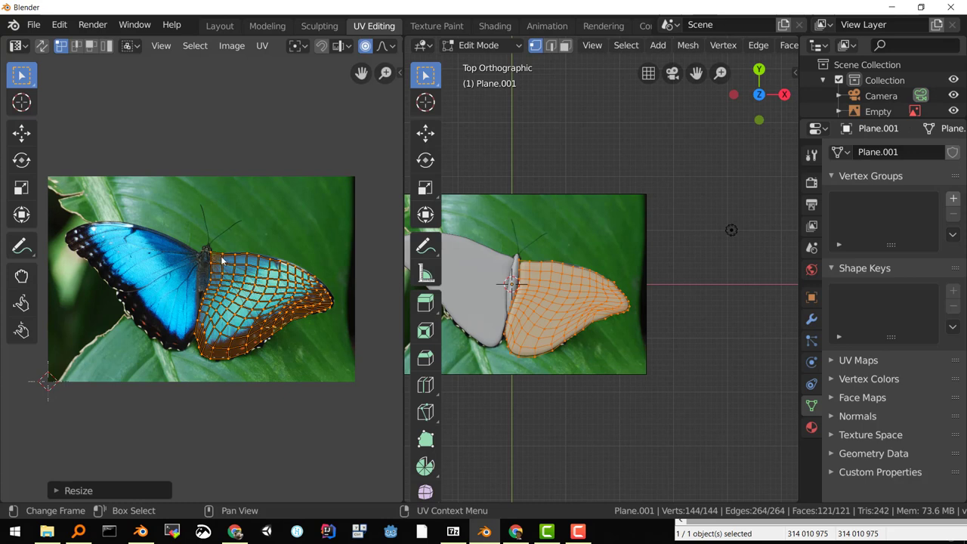
Move the UV island's upper inner corner onto the photographed wing's corner, using proportional editing with a size of 0.20.
key("alt+a")
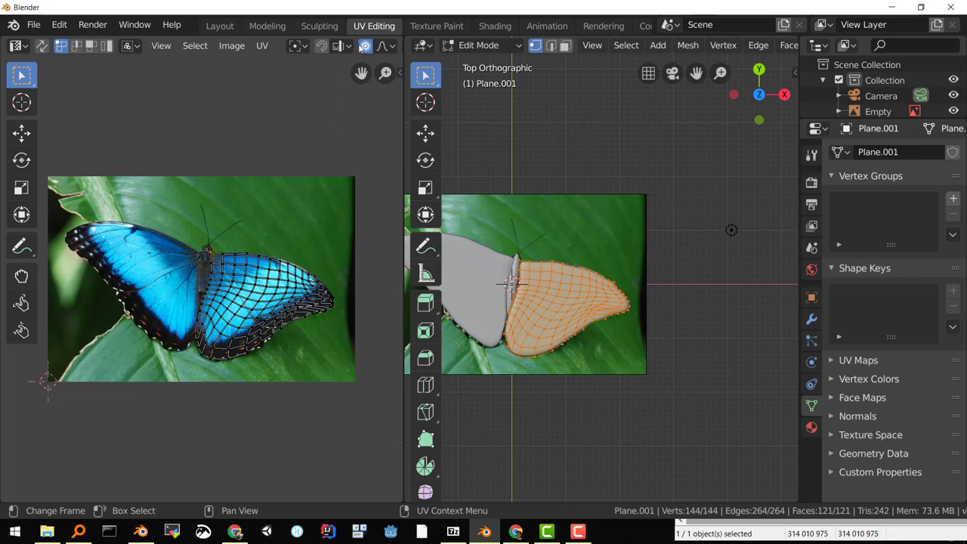
left_click(214, 271)
key("g")
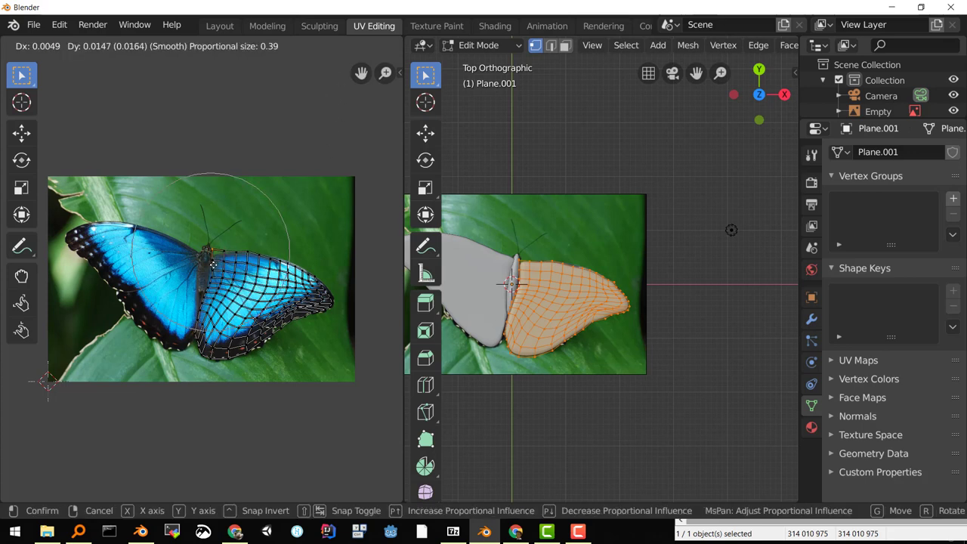
scroll(216, 268, "up", 5)
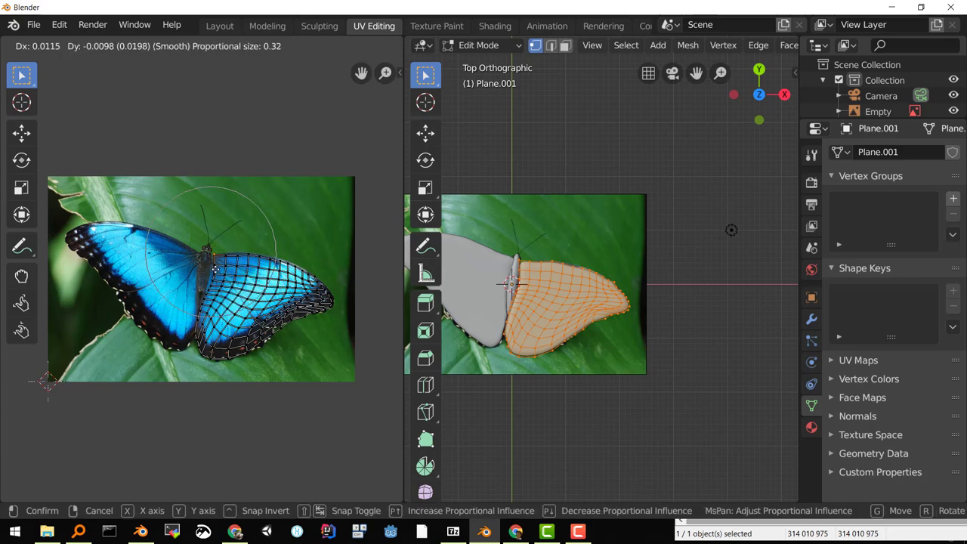
scroll(215, 269, "up", 2)
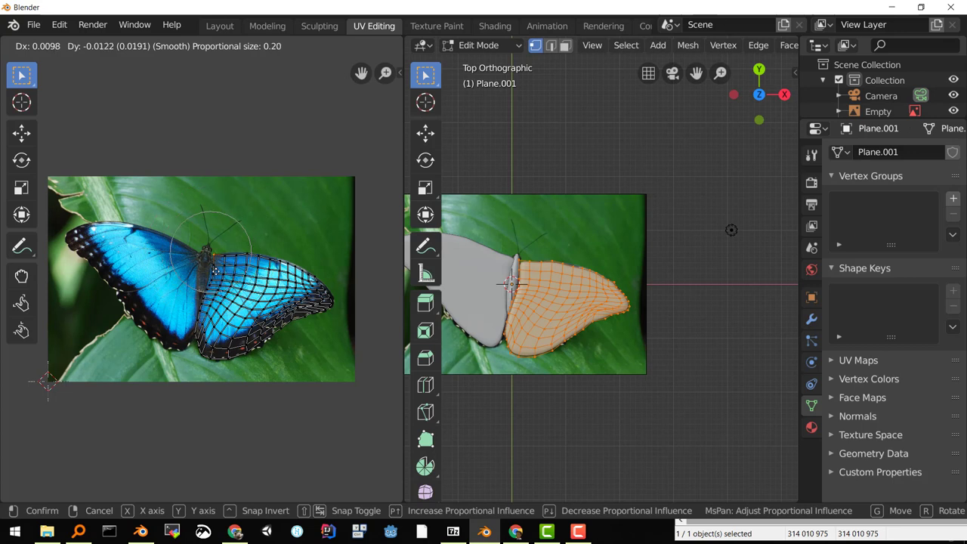
left_click(215, 269)
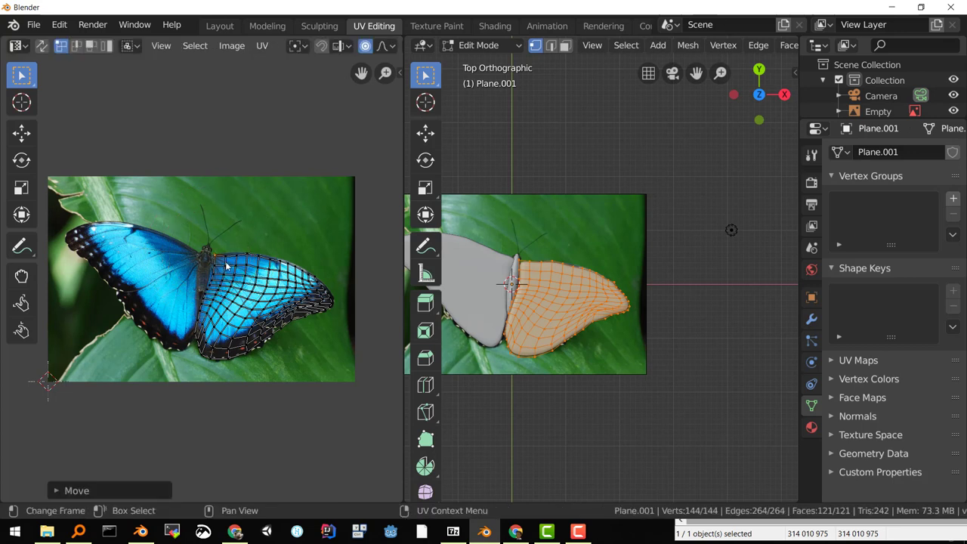
Nudge UV points on the island's upper edge and inner edge beside the body to follow the photographed wing.
key("g")
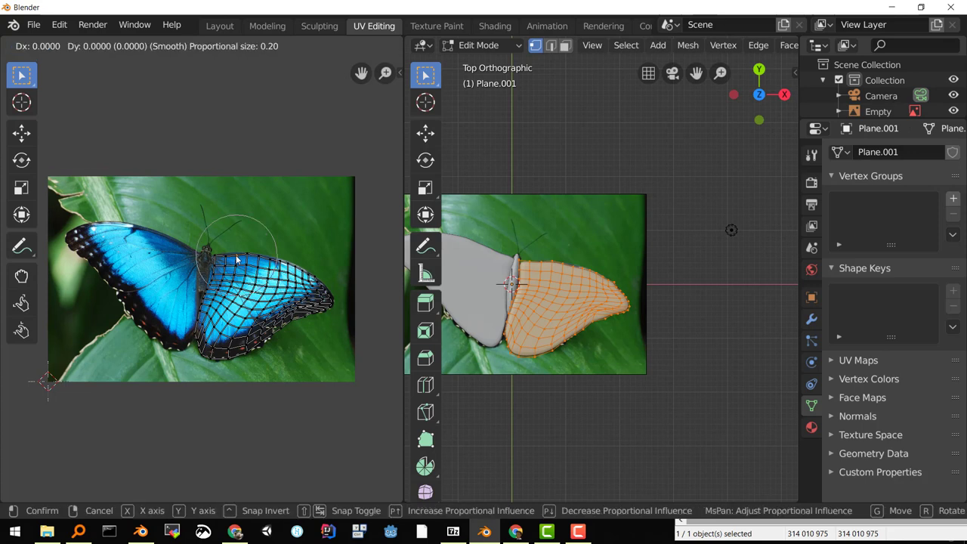
left_click(235, 255)
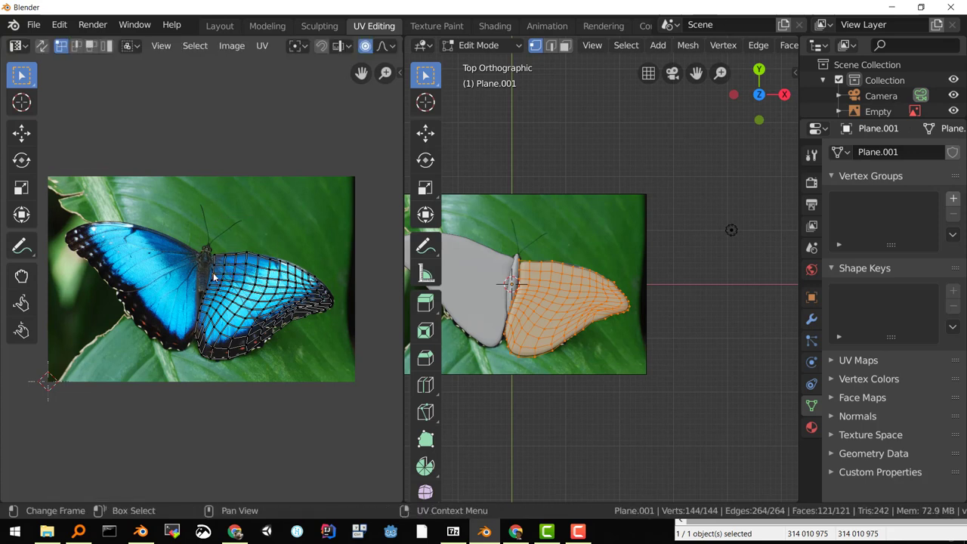
key("g")
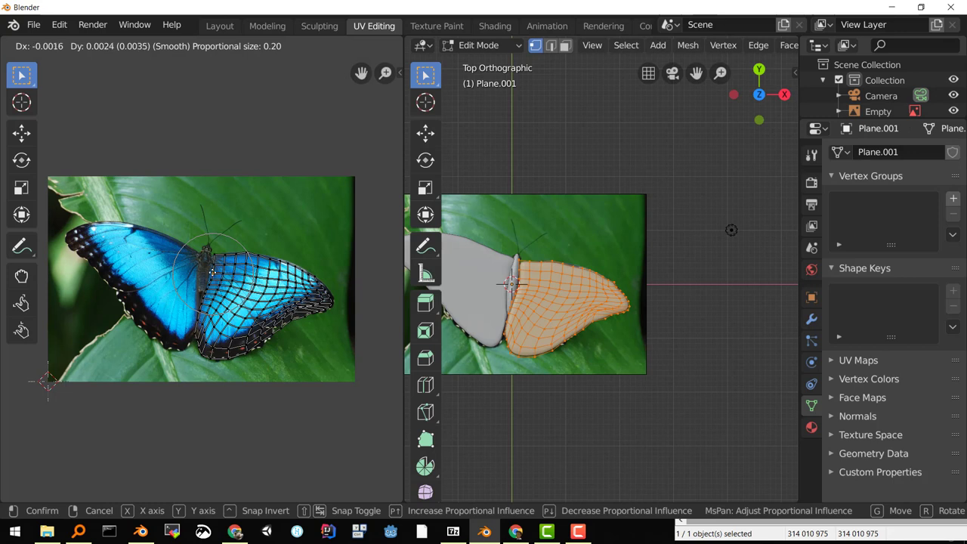
left_click(213, 271)
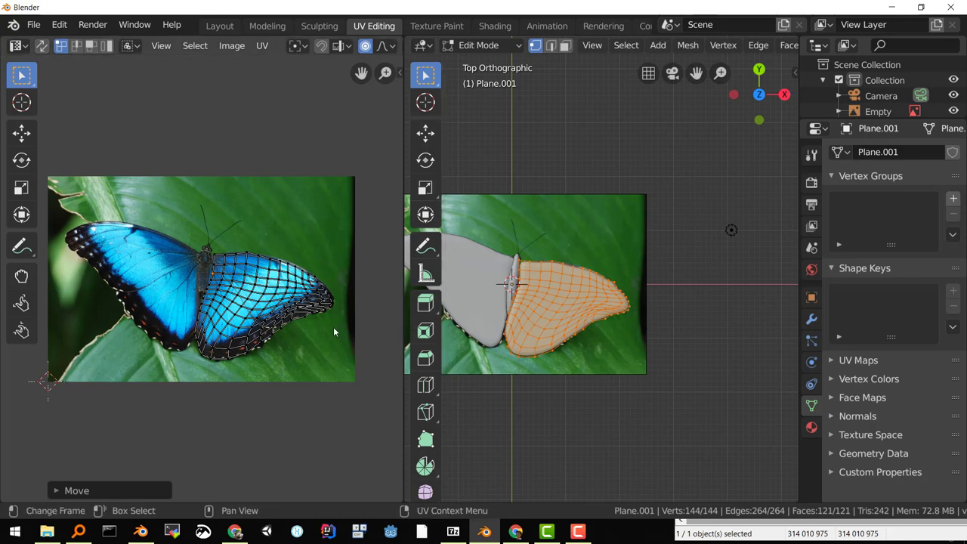
Undo the last UV edit and give the right wing a new material named "ala dx".
key("ctrl+z")
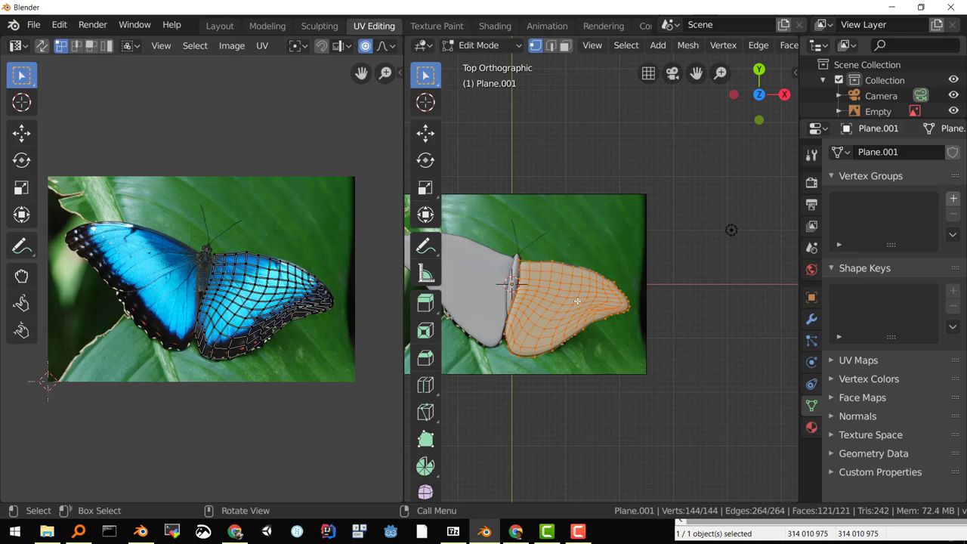
left_click(811, 428)
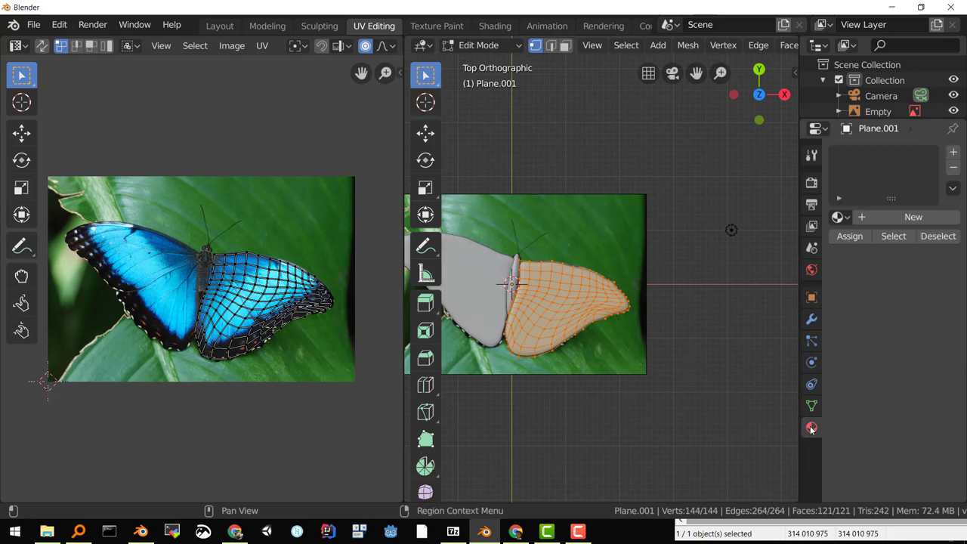
left_click(879, 217)
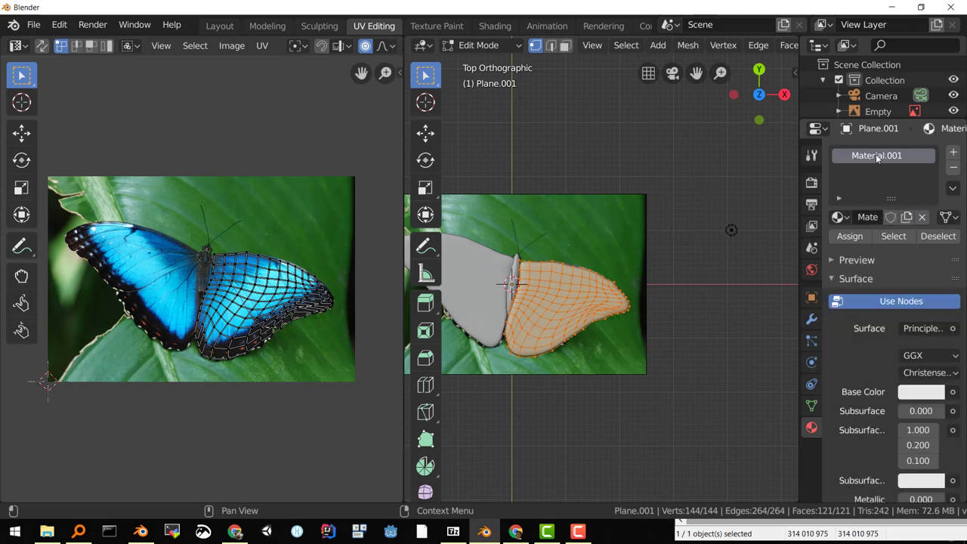
double_click(875, 154)
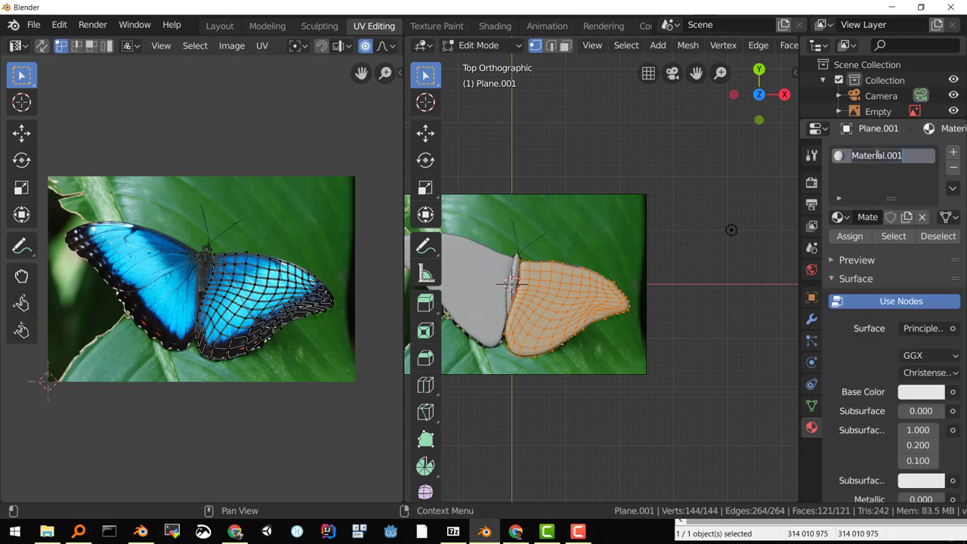
type("ala dx")
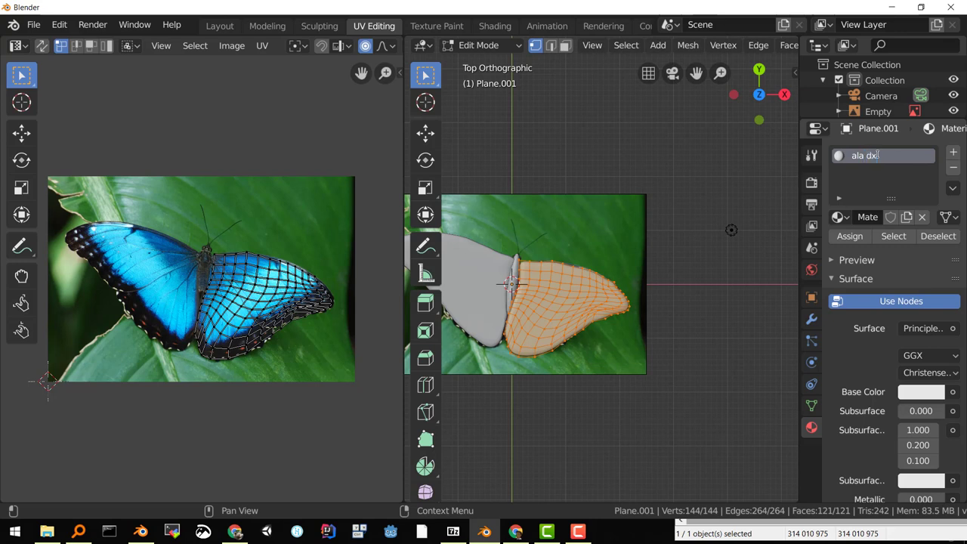
key("Return")
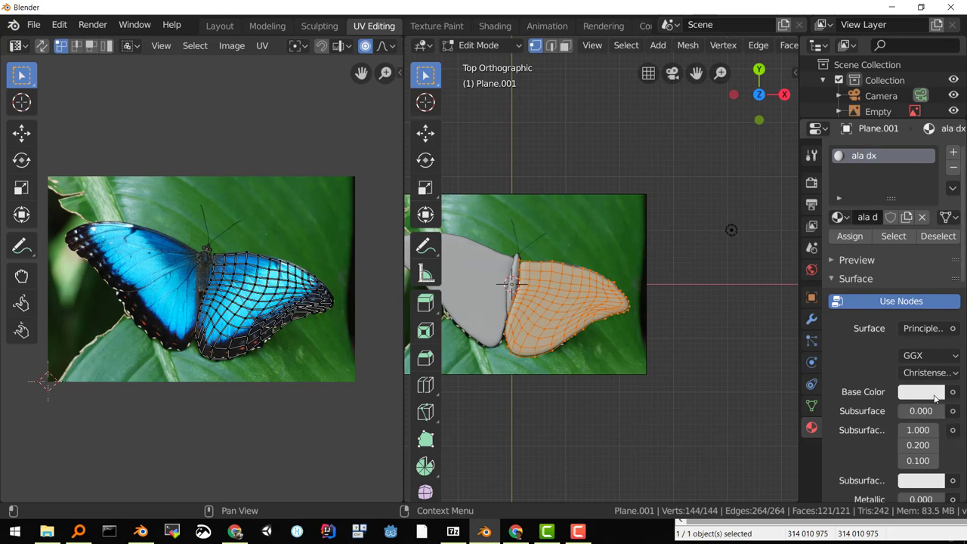
Connect an Image Texture to the material's Base Color, using the existing image farfalla.jpg.
left_click(952, 392)
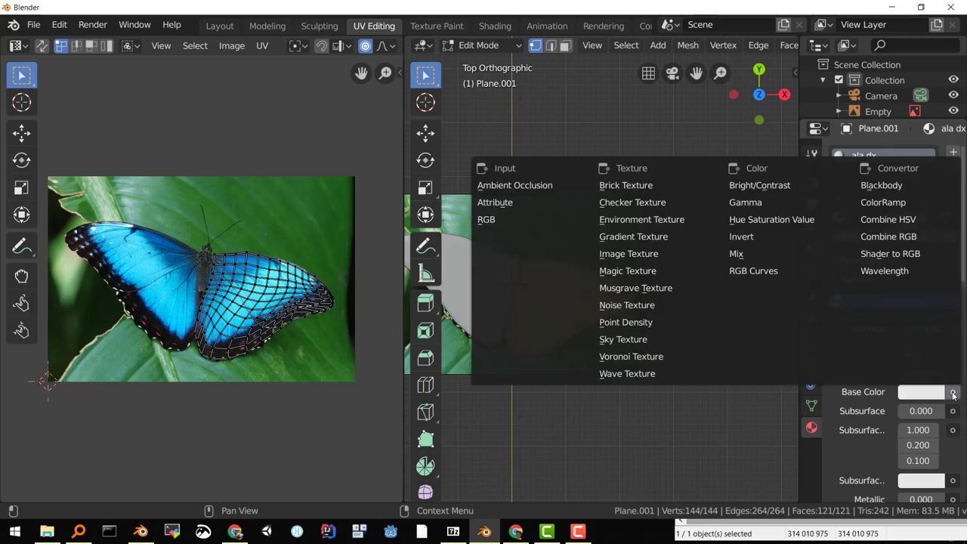
left_click(652, 254)
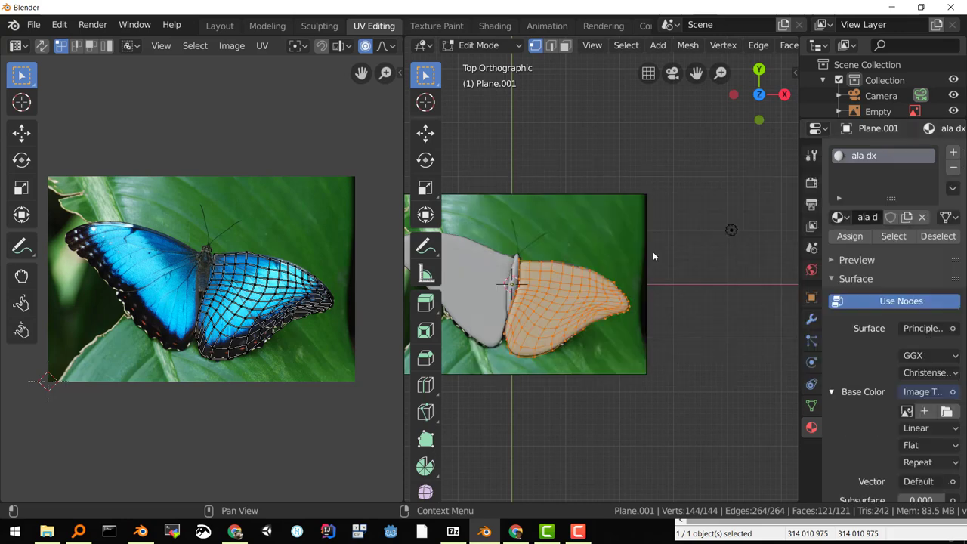
left_click(908, 411)
left_click(781, 258)
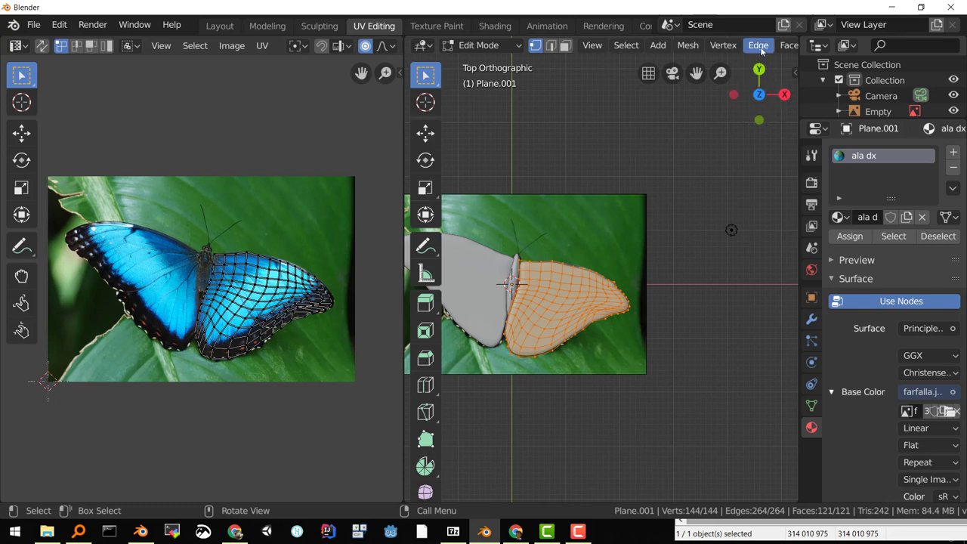
Set the viewport to rendered shading, deselect the mesh and return to Object Mode to inspect the textured right wing.
middle_click_drag(760, 50, 823, 36)
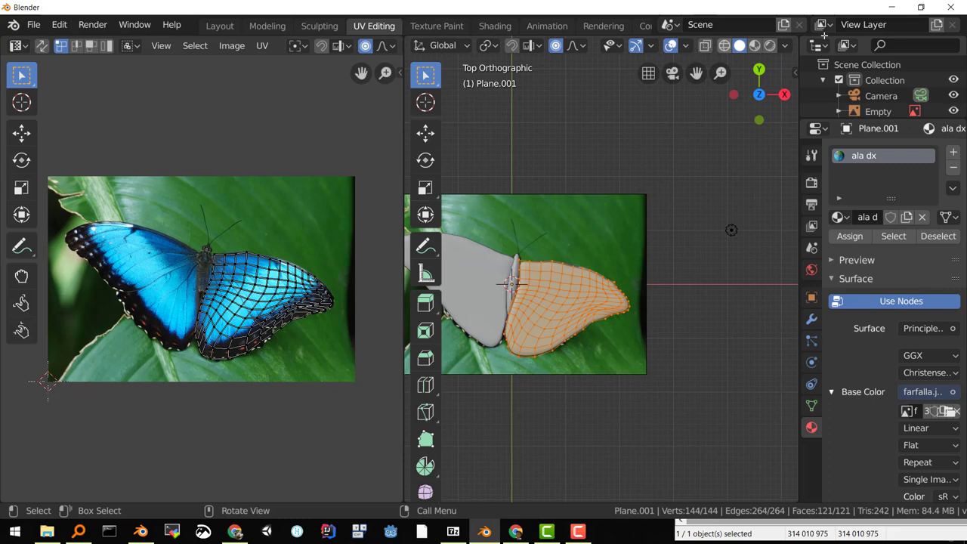
left_click(770, 47)
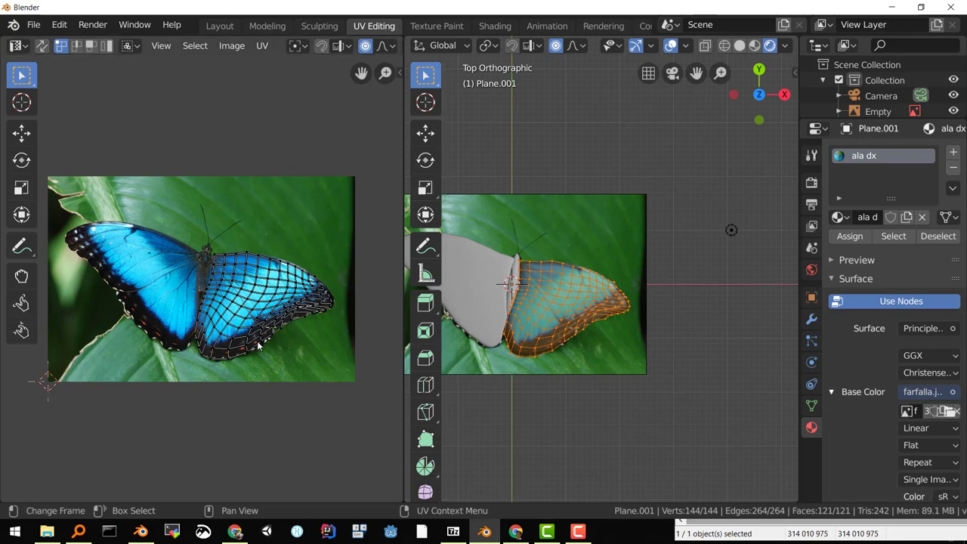
key("a")
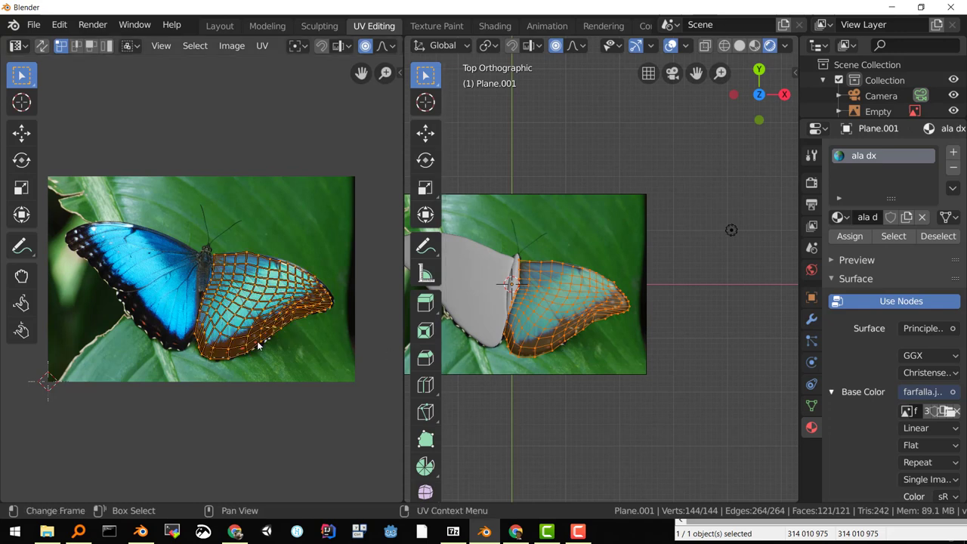
key("alt+a")
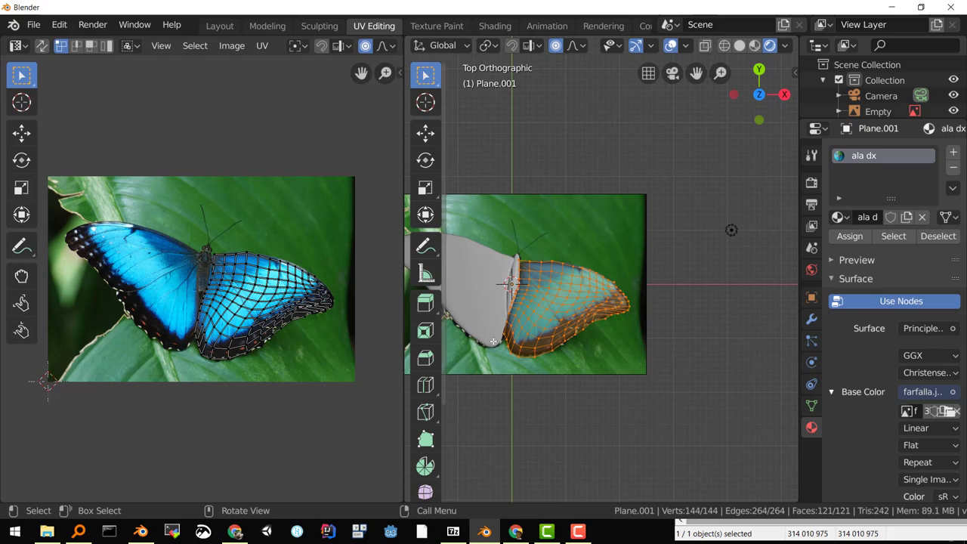
key("alt+a")
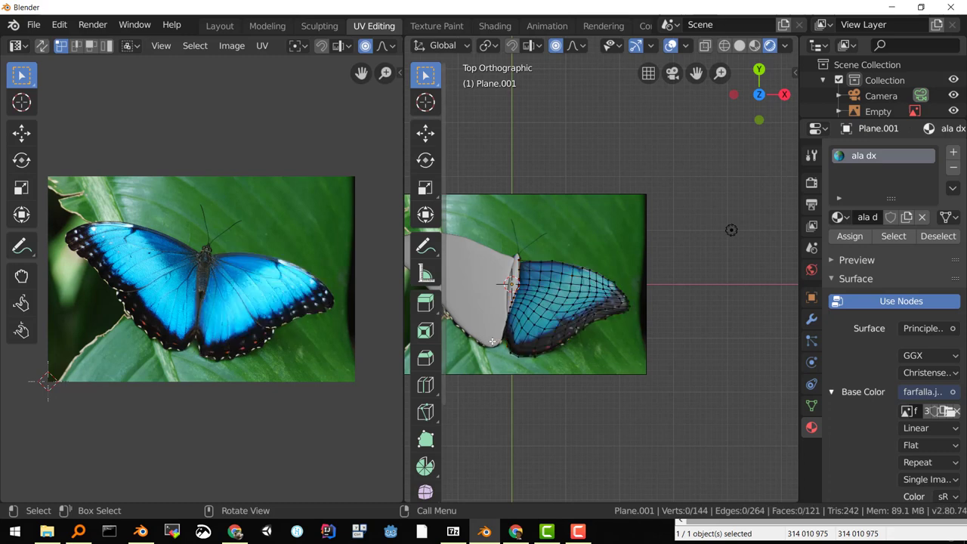
key("Tab")
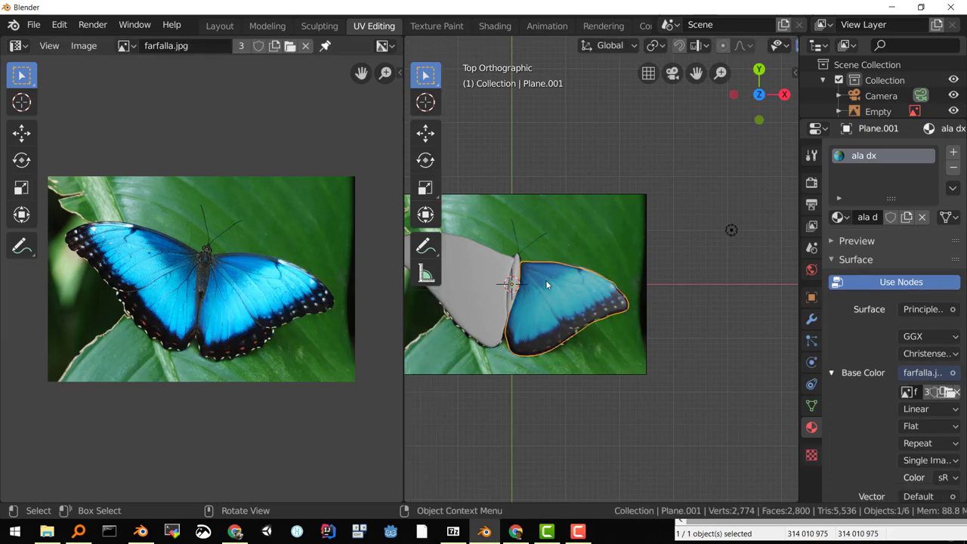
middle_click_drag(548, 308, 620, 308)
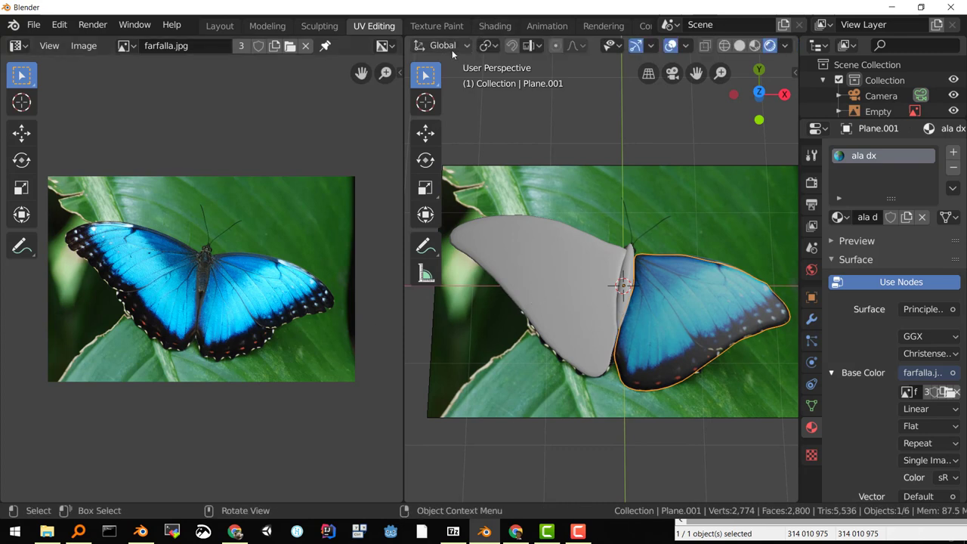
key("Tab")
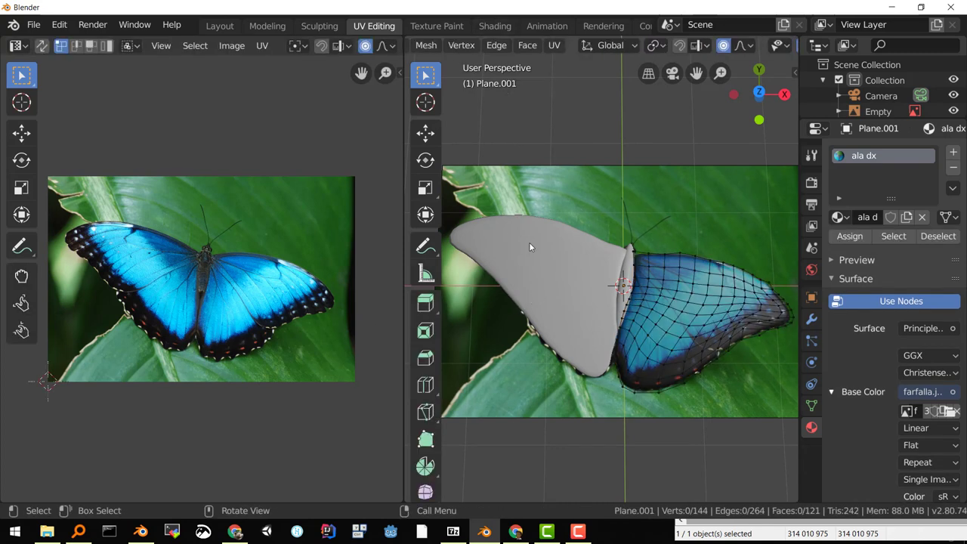
key("Tab")
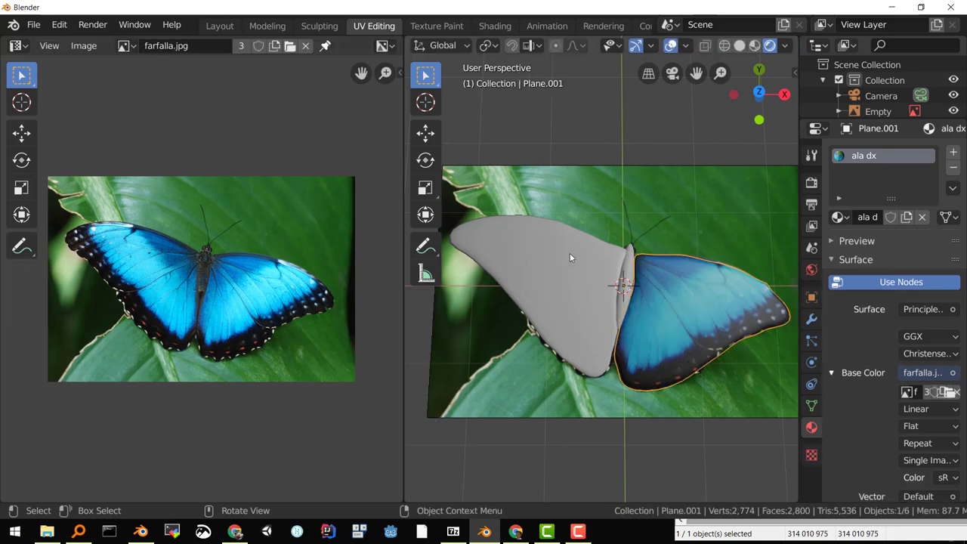
Open the butterfly's left wing in Edit Mode with its entire mesh selected.
left_click(539, 264)
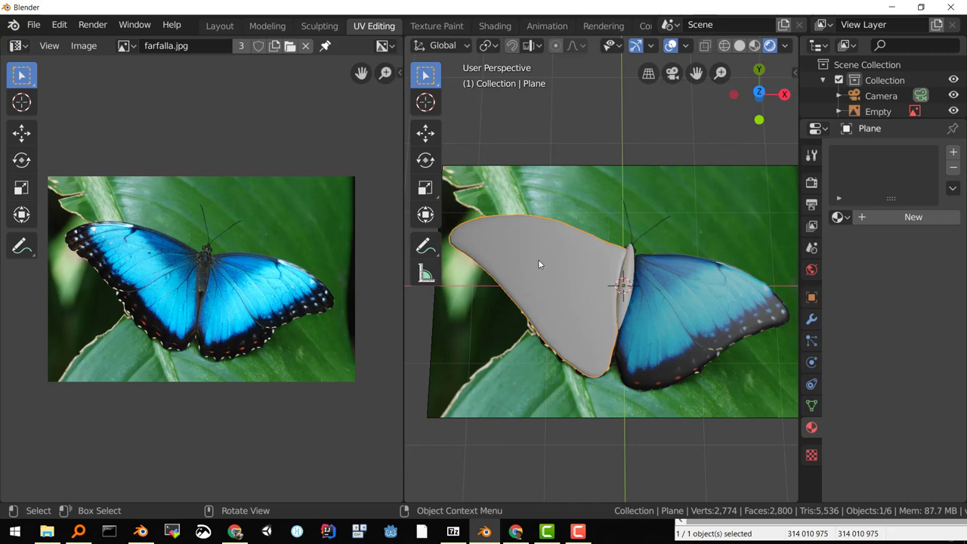
key("Tab")
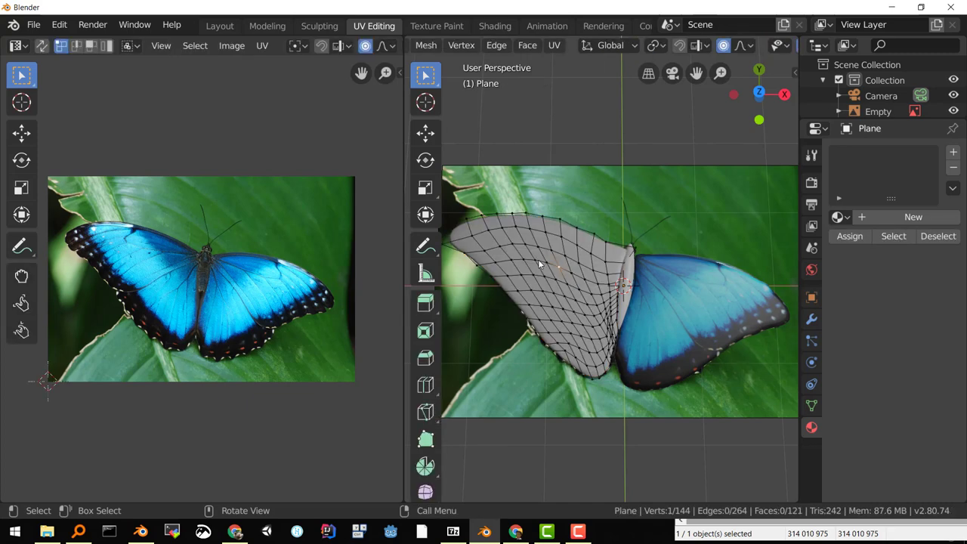
key("a")
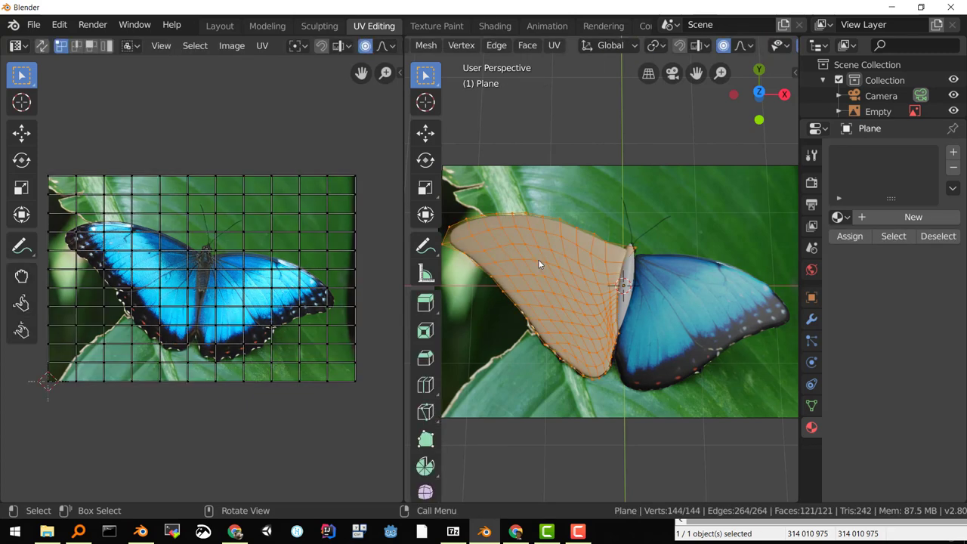
Project the left wing's UVs from view and move the island onto the photographed left wing with proportional editing on.
key("u")
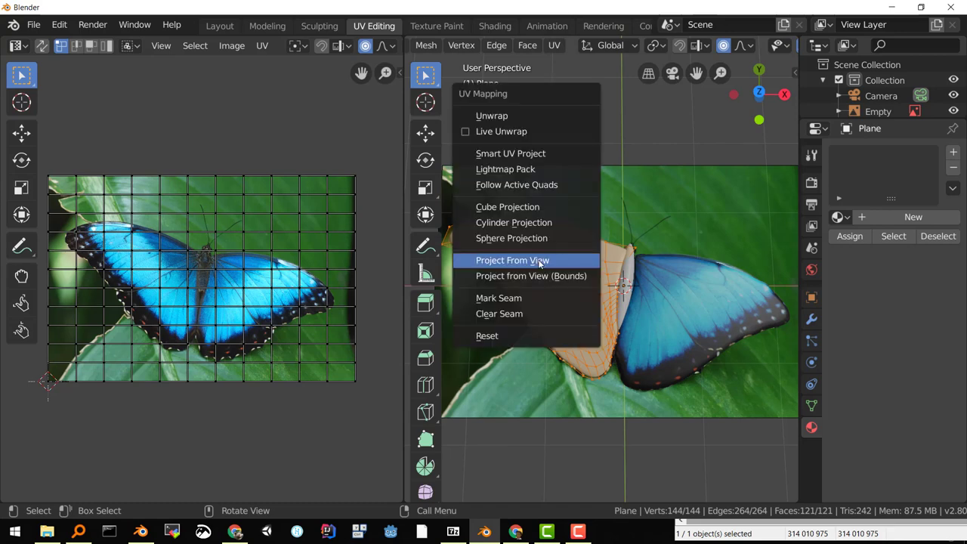
left_click(539, 260)
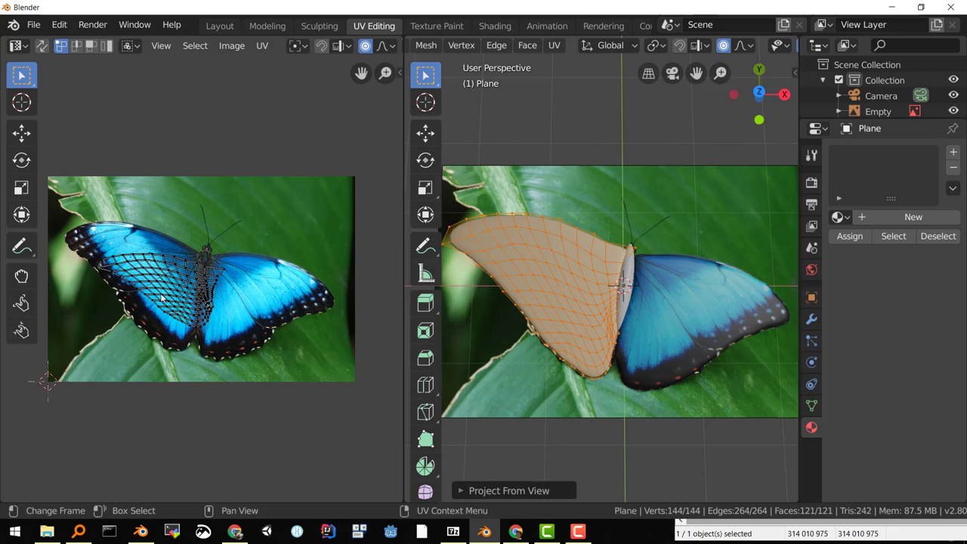
key("a")
key("g")
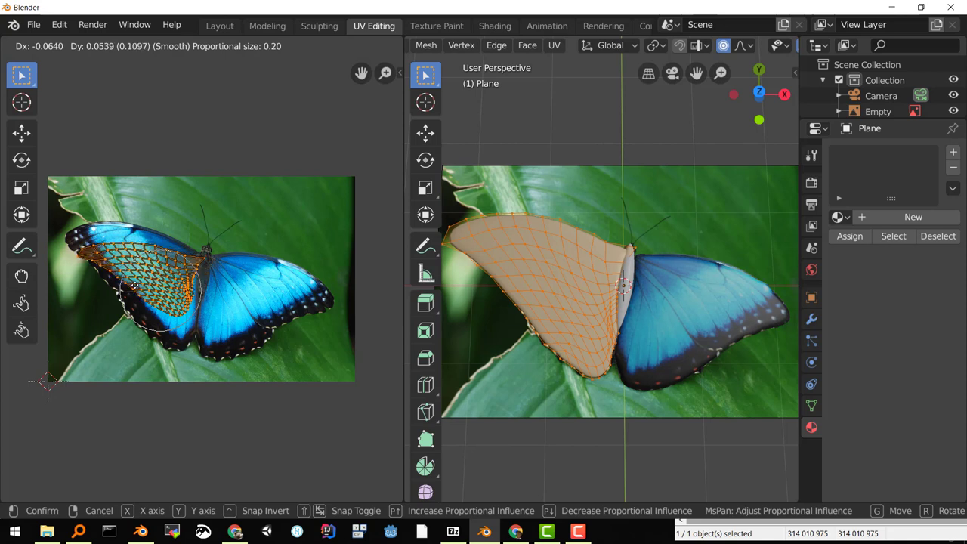
left_click(133, 290)
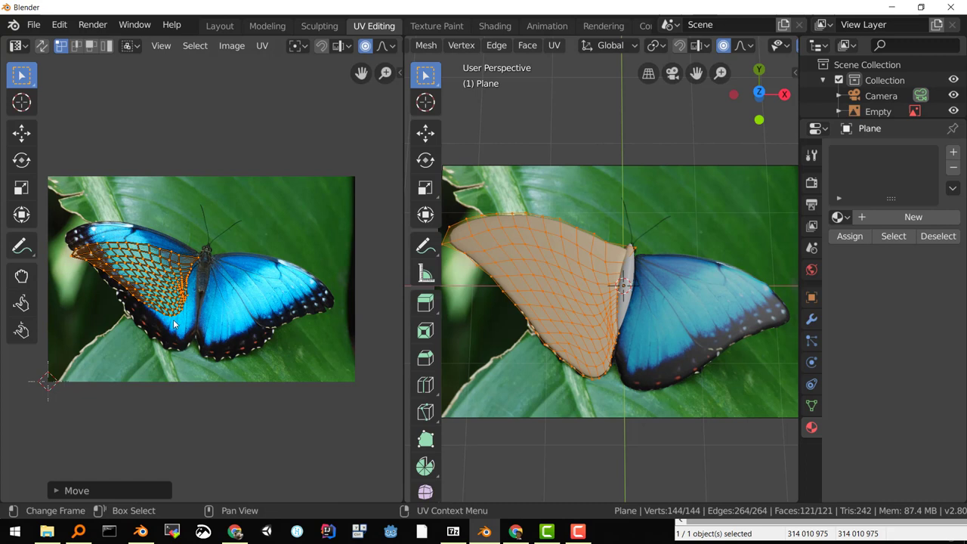
Try to fit the island to the photographed left wing by stretching it along Y, shifting it down and enlarging it slightly.
key("s")
key("y")
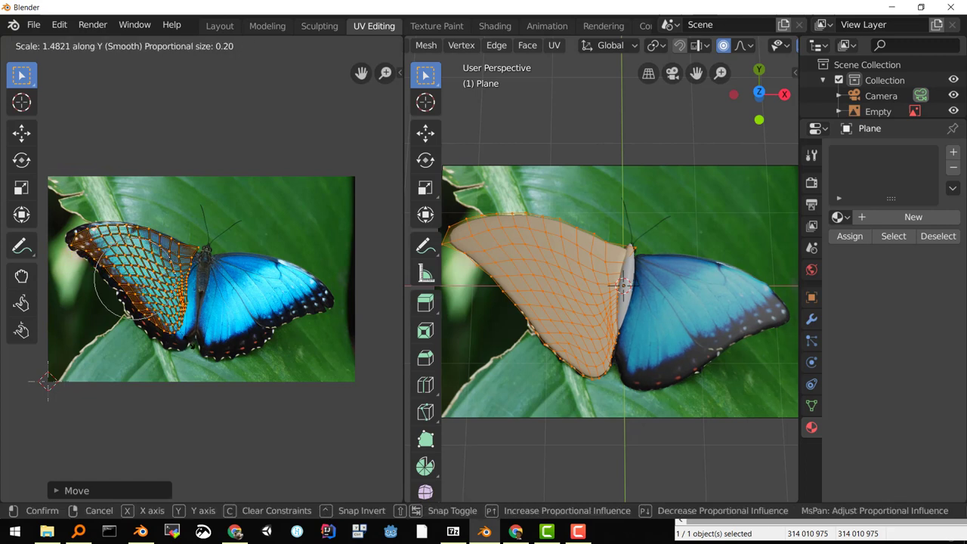
left_click(190, 352)
key("g")
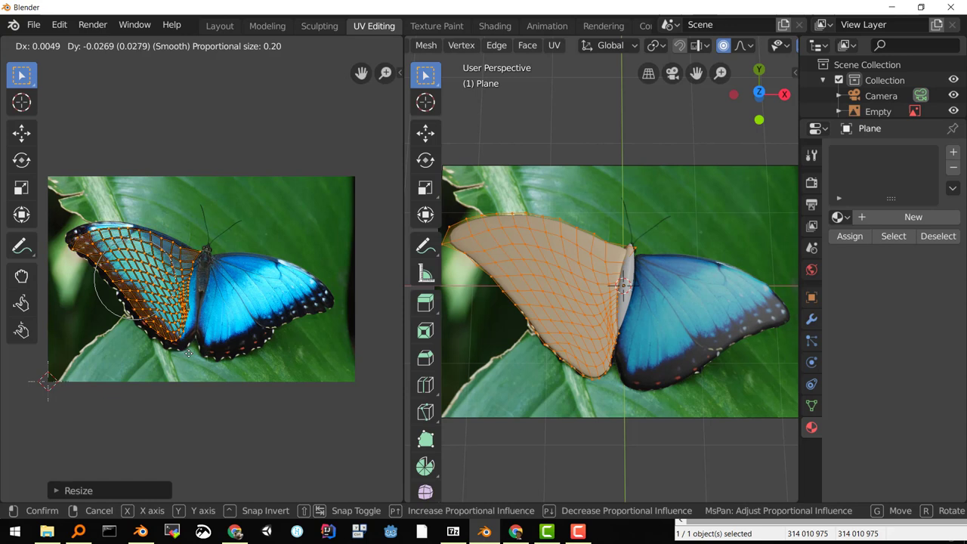
left_click(189, 355)
key("s")
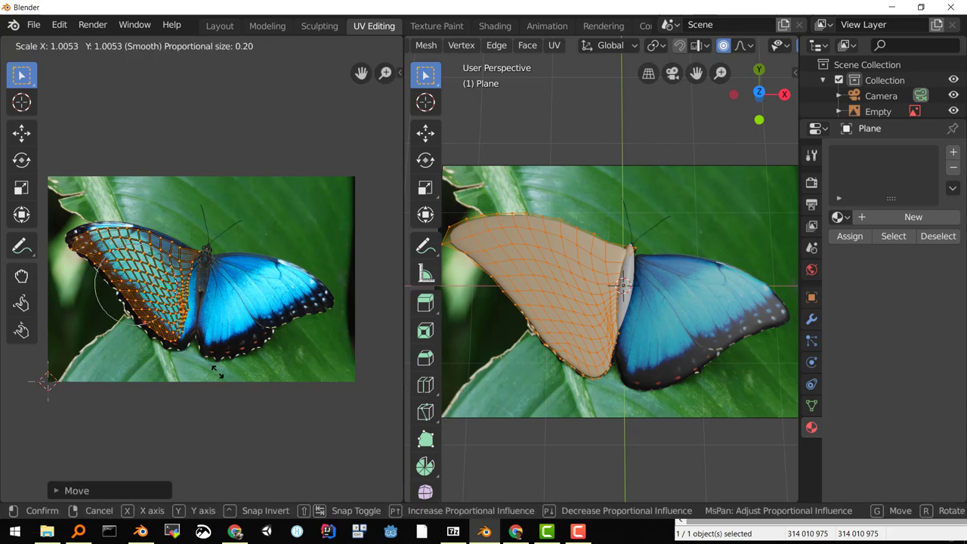
left_click(223, 373)
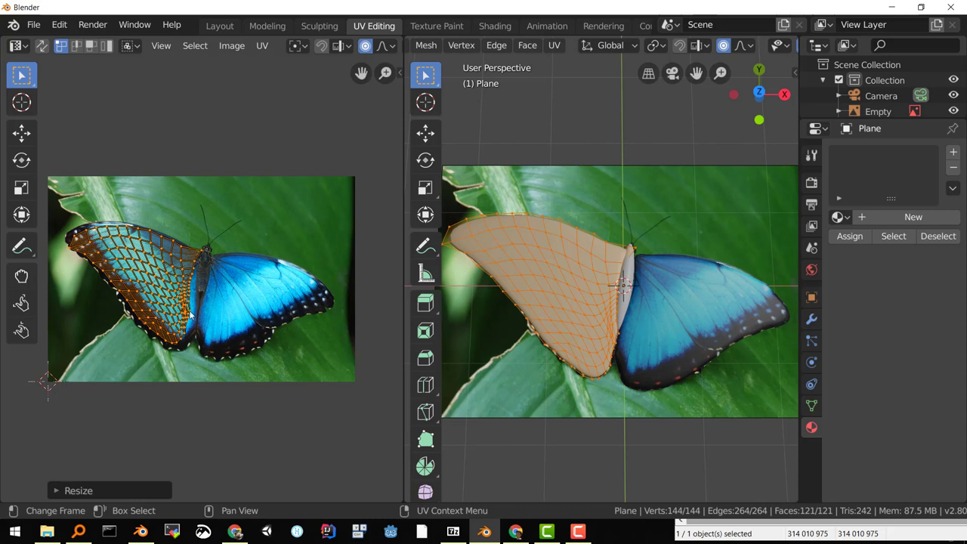
Undo the left wing's UV moves and scaling, back to before its projection from view.
key("ctrl+z")
key("ctrl+z")
key("ctrl+z")
key("ctrl+z")
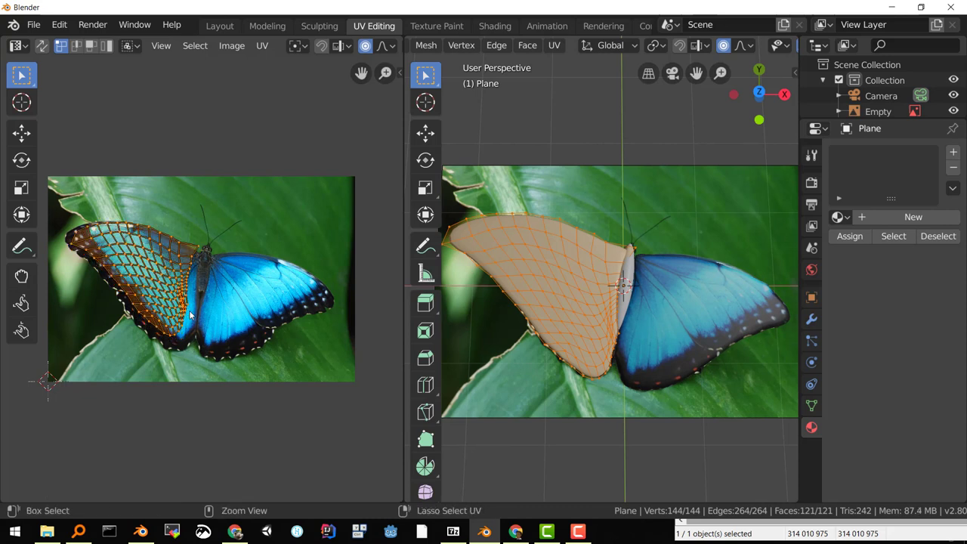
key("ctrl+z")
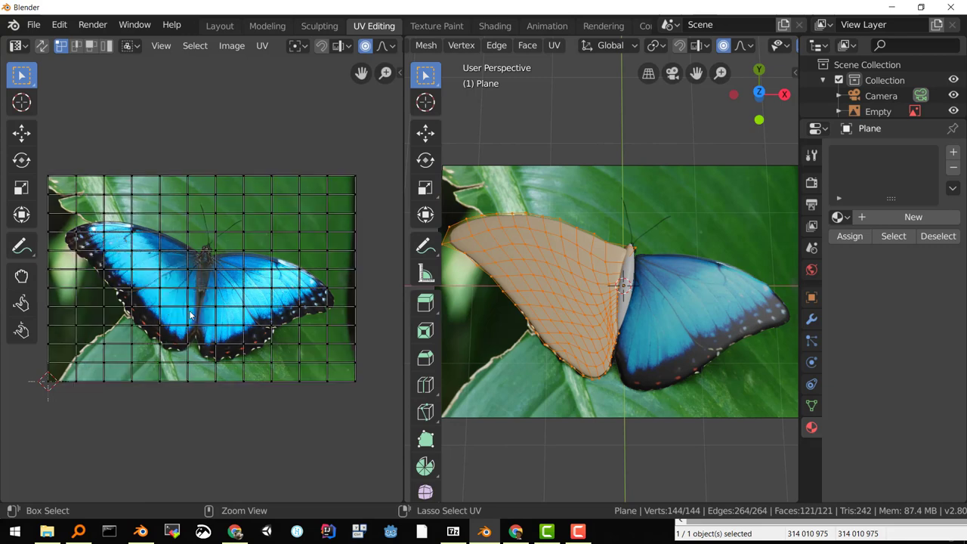
Turn off proportional editing and project the left wing's UVs from view again.
left_click(365, 46)
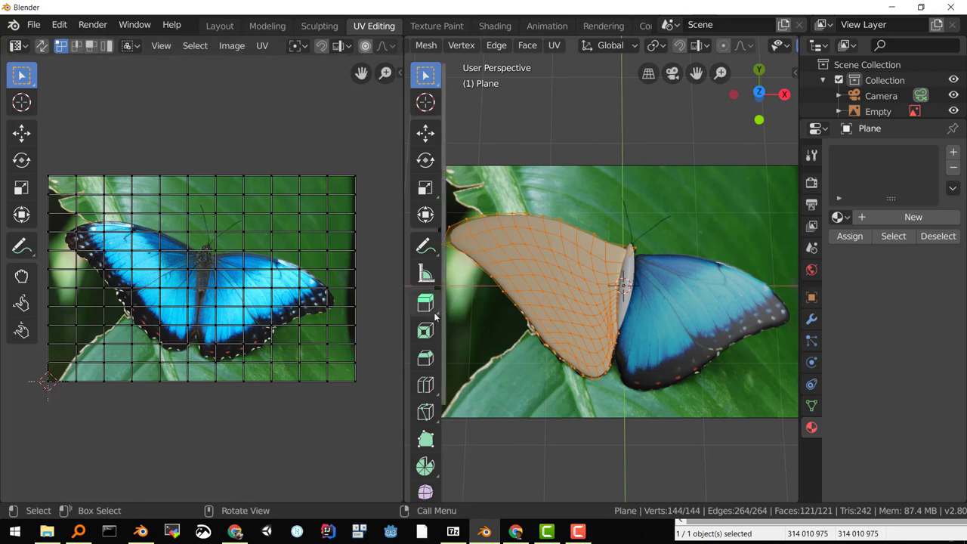
key("u")
left_click(529, 278)
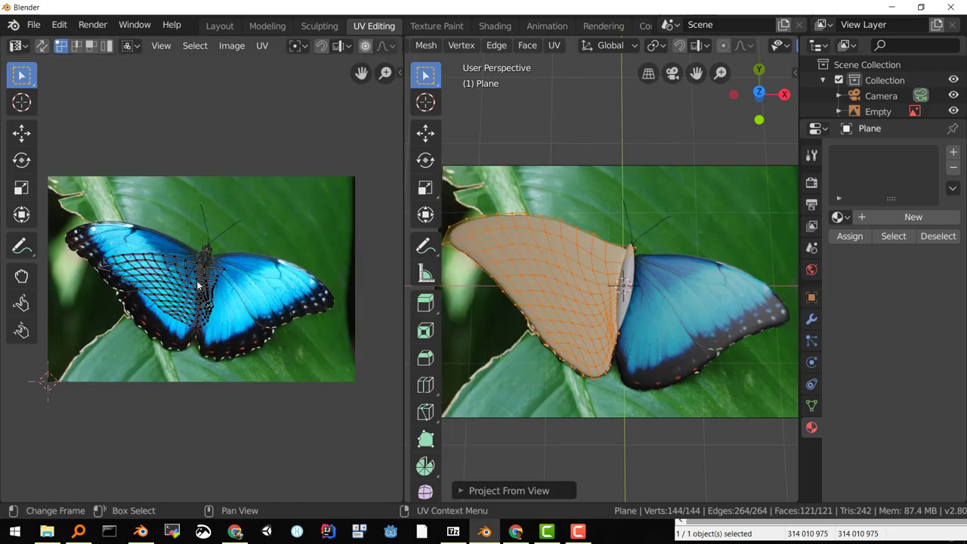
Move the left wing's whole UV island onto the photographed left wing and stretch it along Y by about 1.44.
key("a")
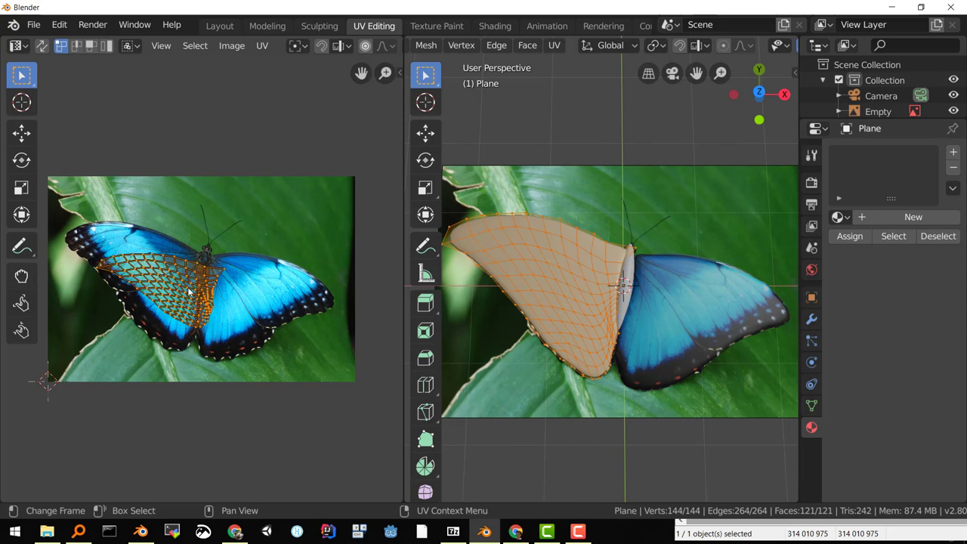
key("g")
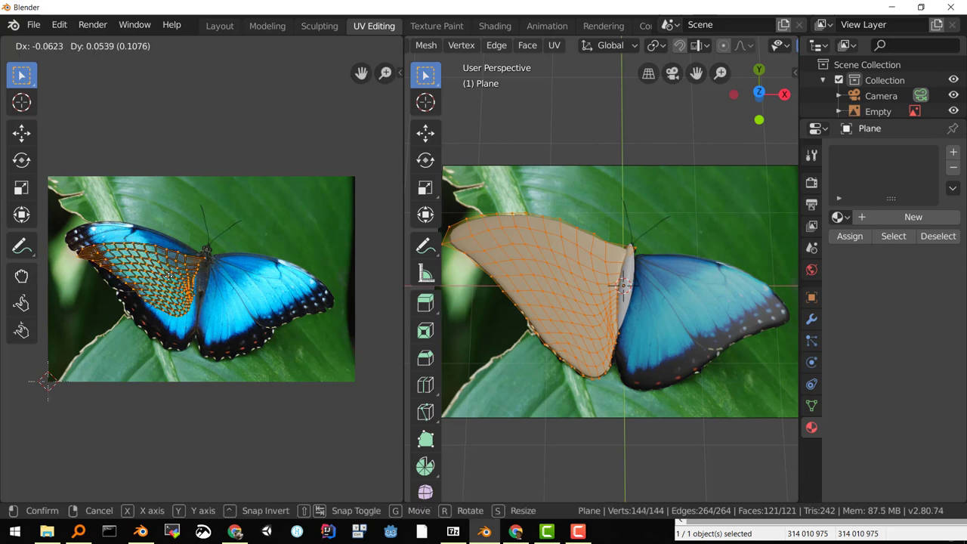
left_click(170, 277)
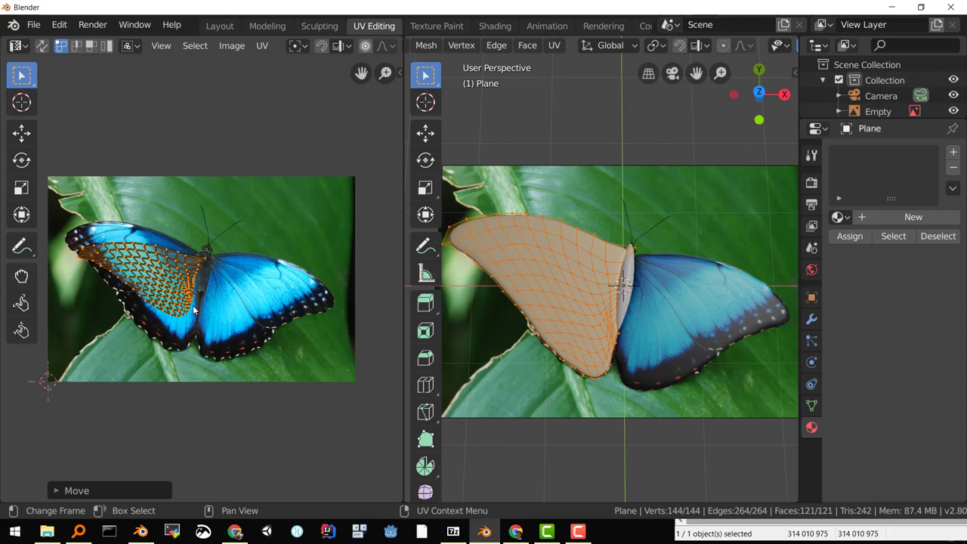
key("s")
key("y")
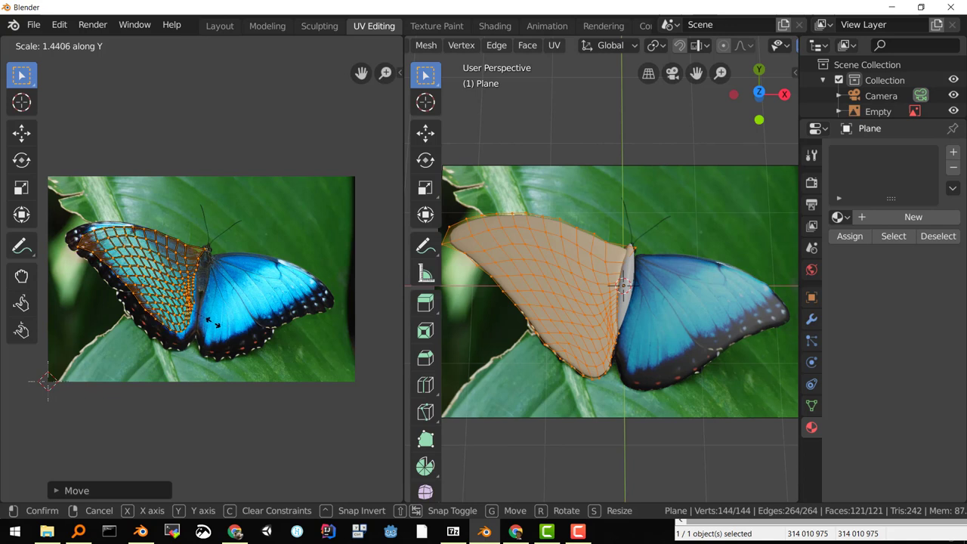
left_click(213, 323)
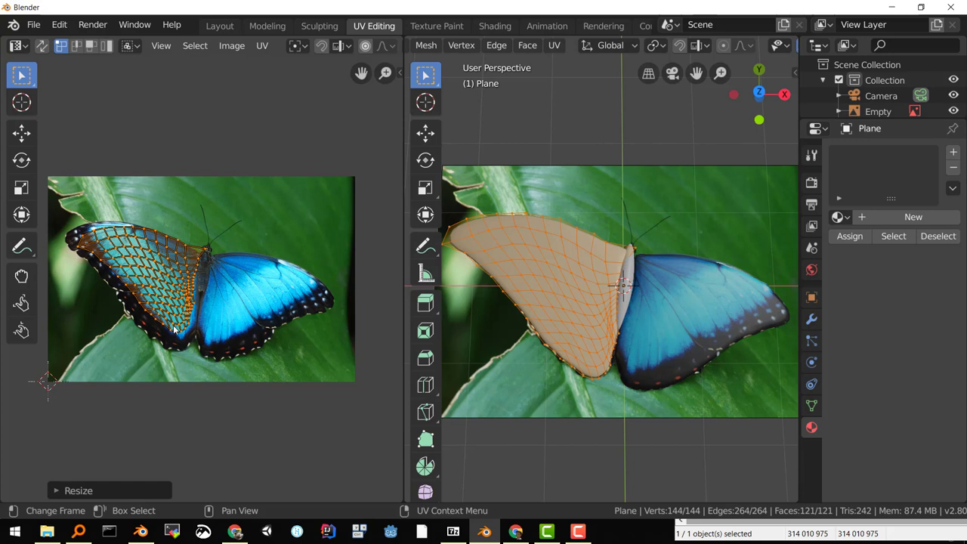
Refine the island's fit by stretching it slightly more along Y, shifting it down, and widening it along X by about 1.04.
key("s")
key("y")
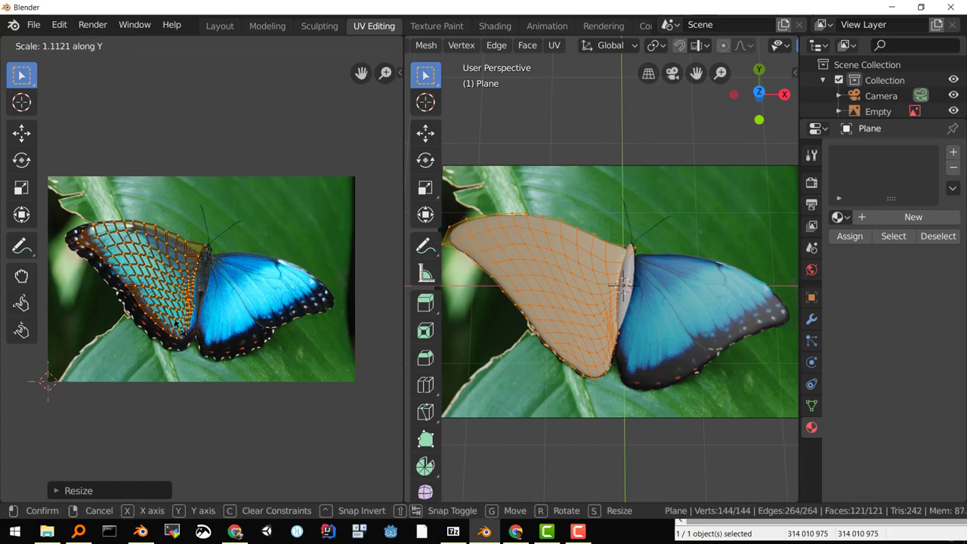
key("Return")
key("g")
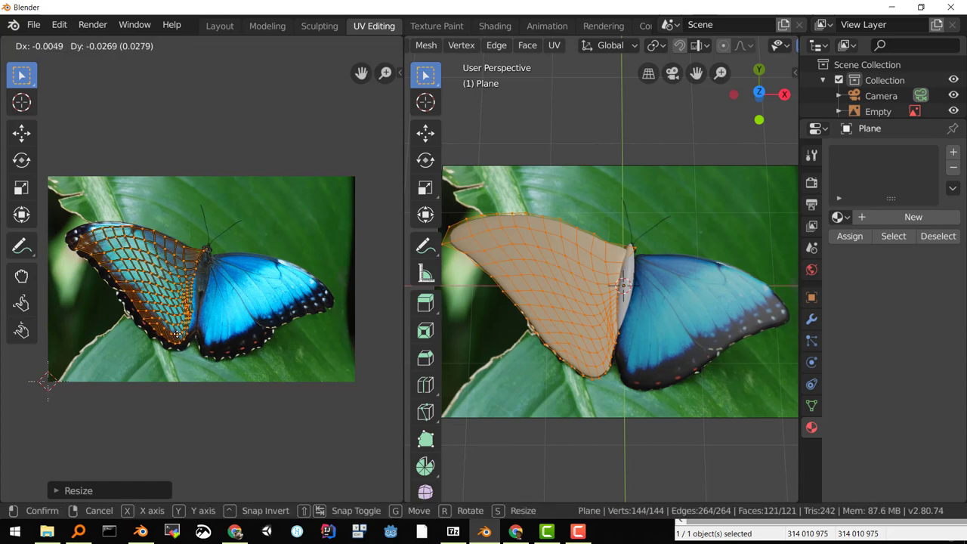
left_click(173, 332)
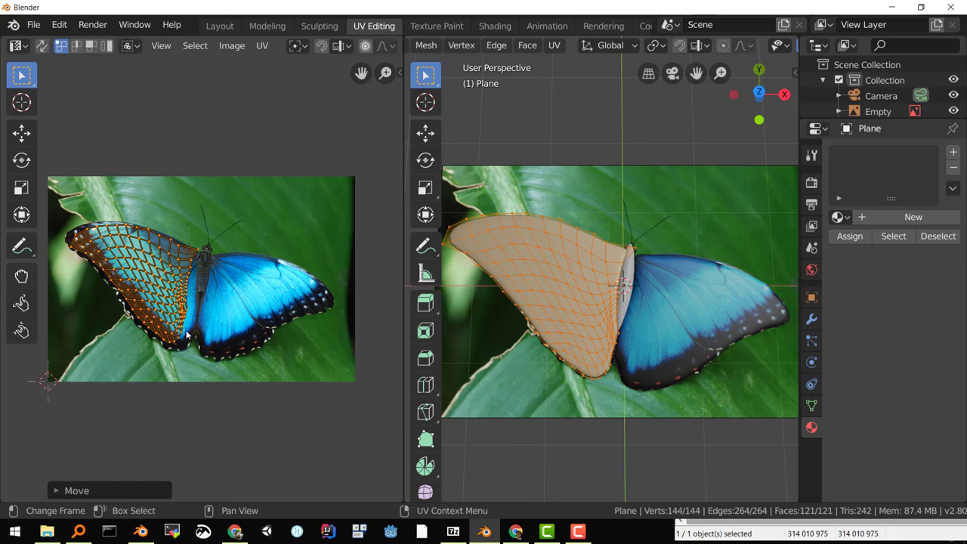
key("s")
key("x")
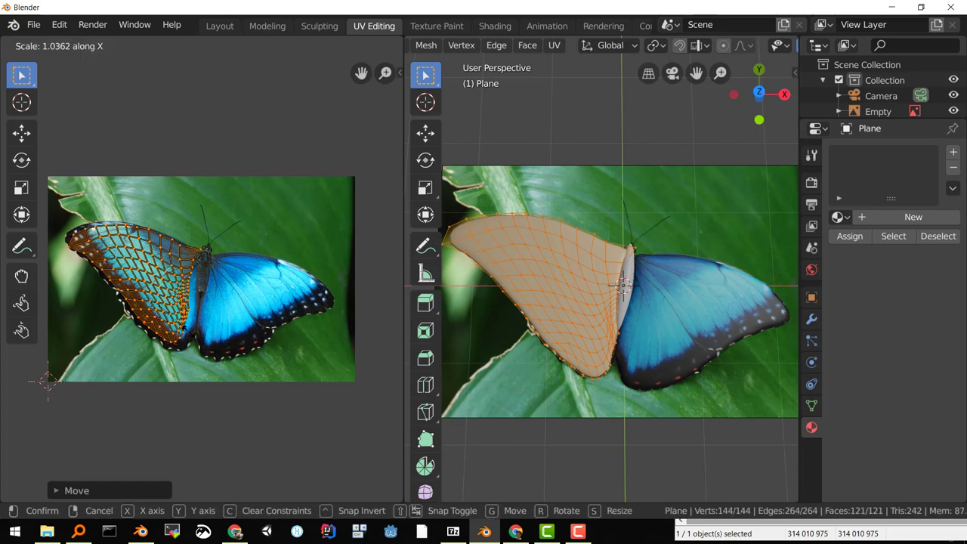
left_click(190, 330)
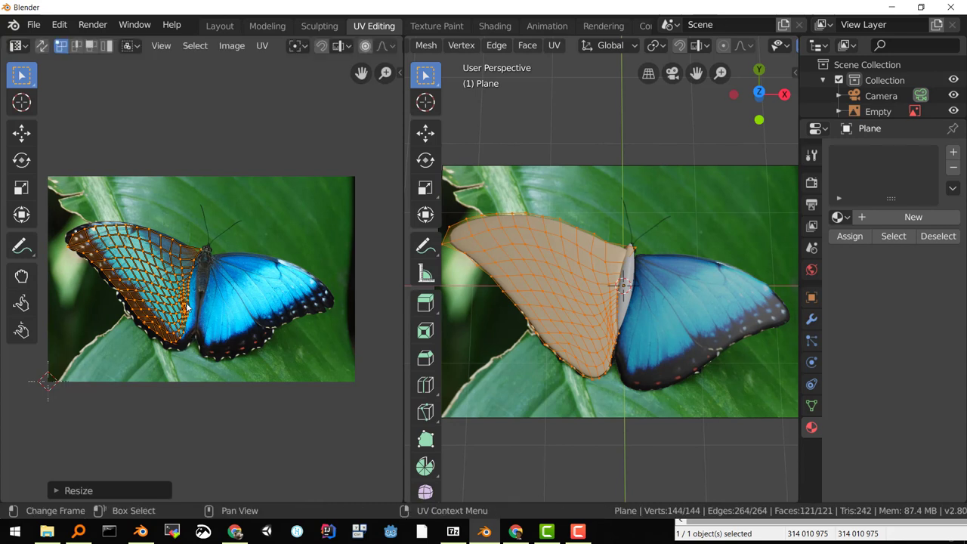
With proportional editing on, pull the island's inner-edge UV points outward and down to the photographed wing's edge beside the body.
key("alt+a")
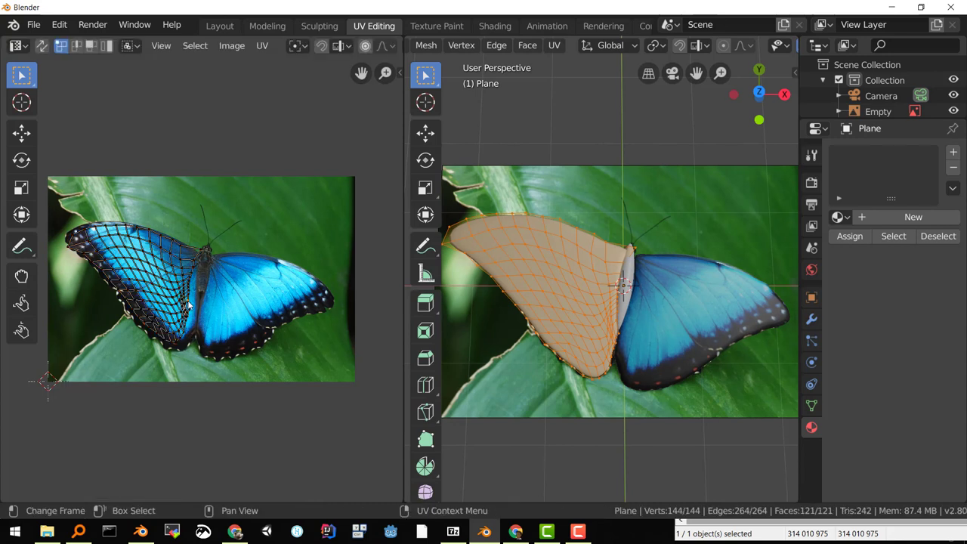
key("g")
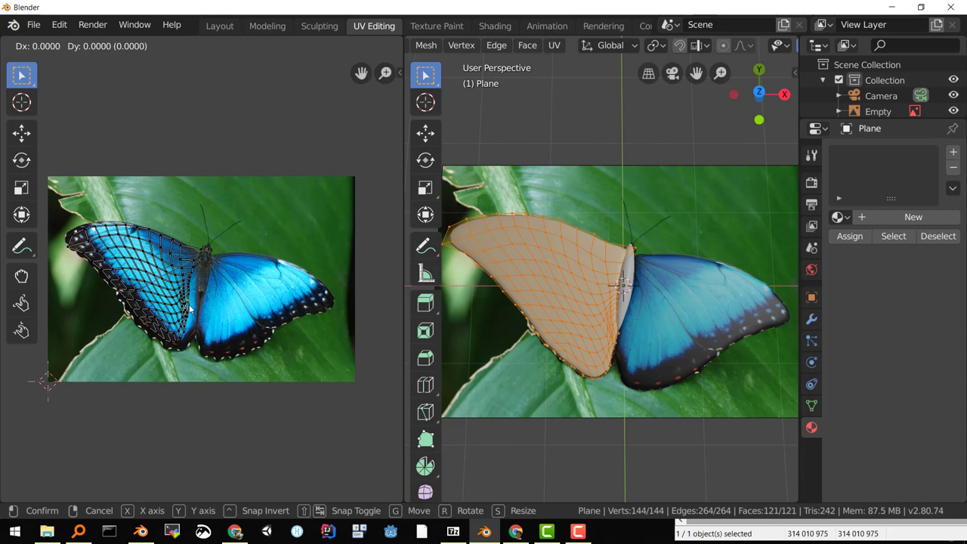
key("Escape")
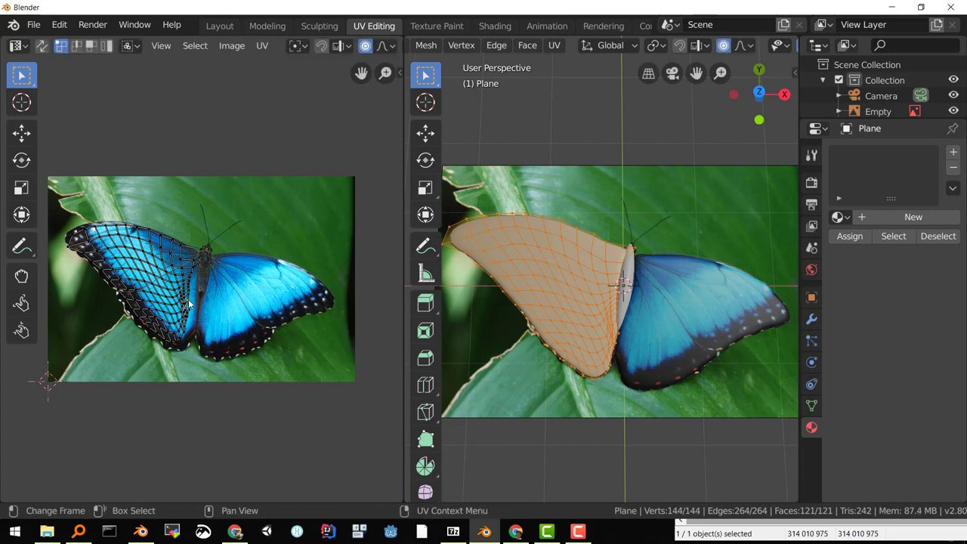
key("g")
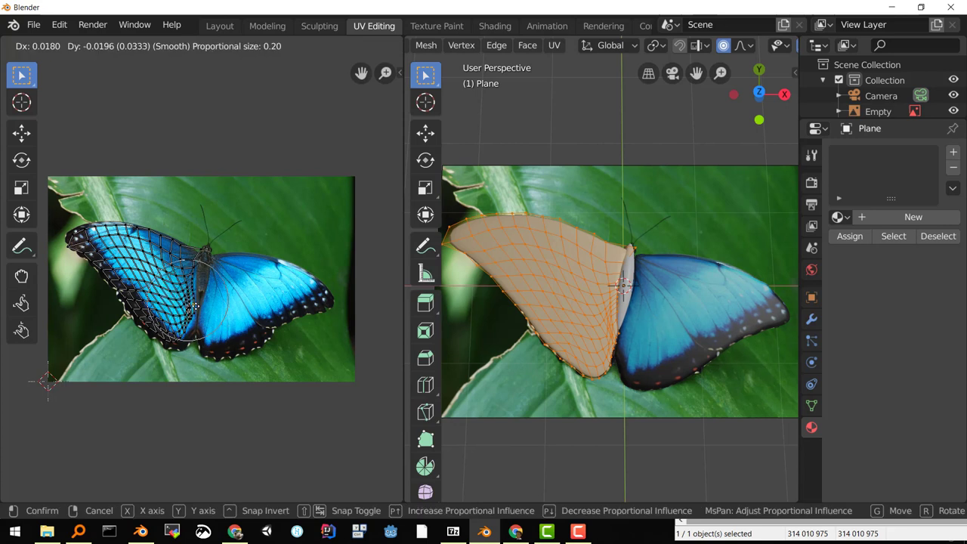
left_click(192, 328)
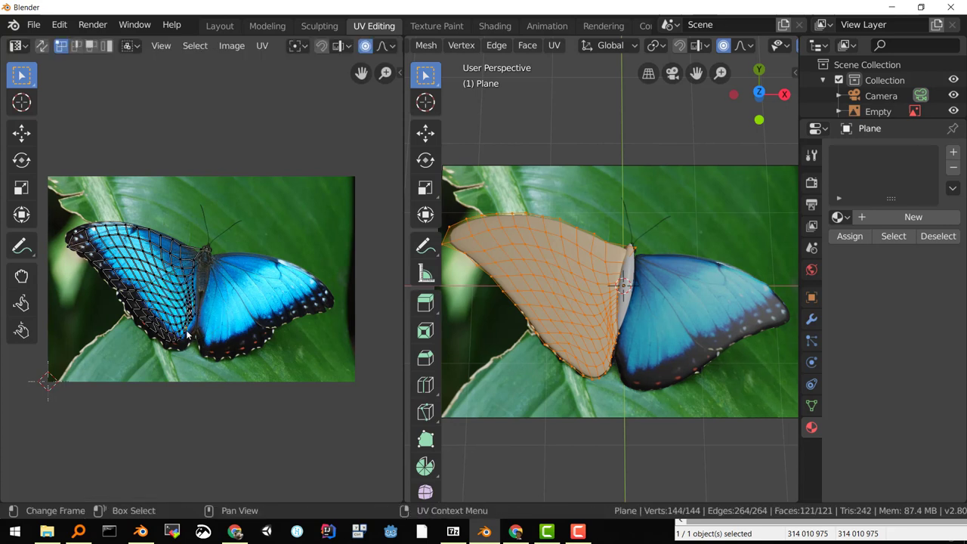
key("g")
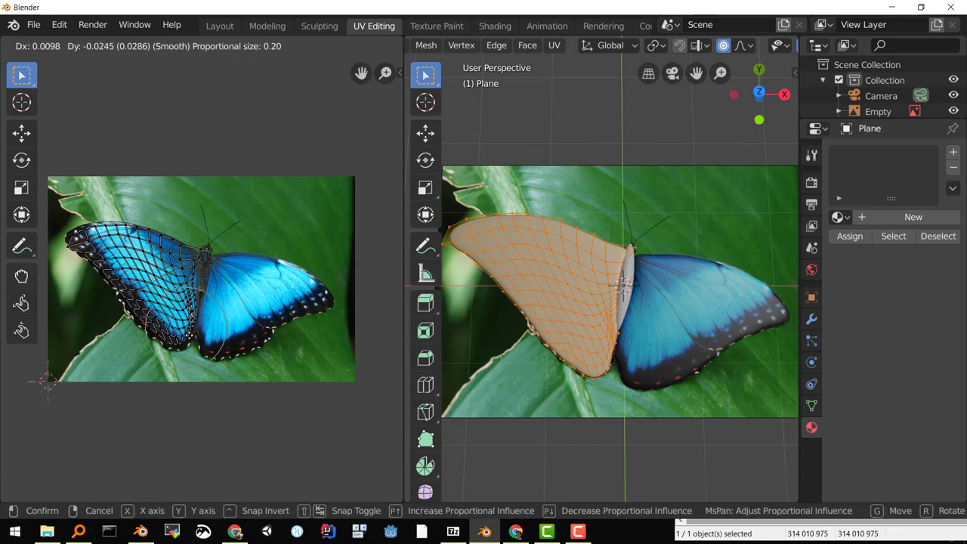
left_click(183, 346)
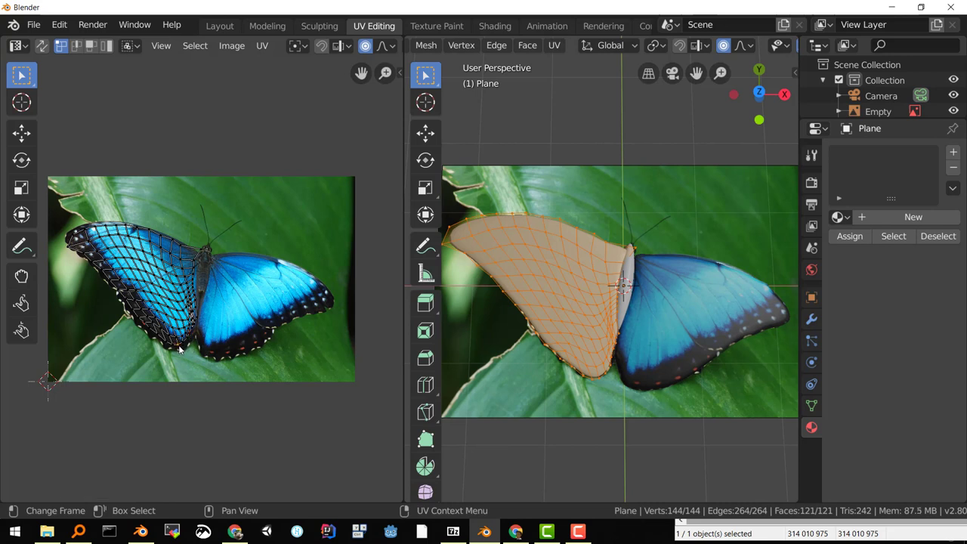
Adjust the UV points at the island's lower tip and lower outer edge to follow the photographed wing's outline.
key("g")
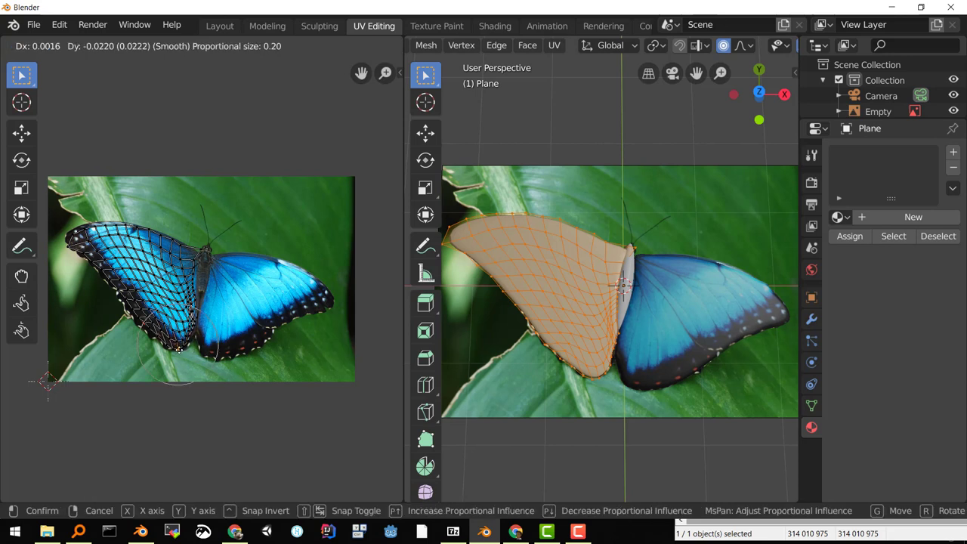
left_click(179, 349)
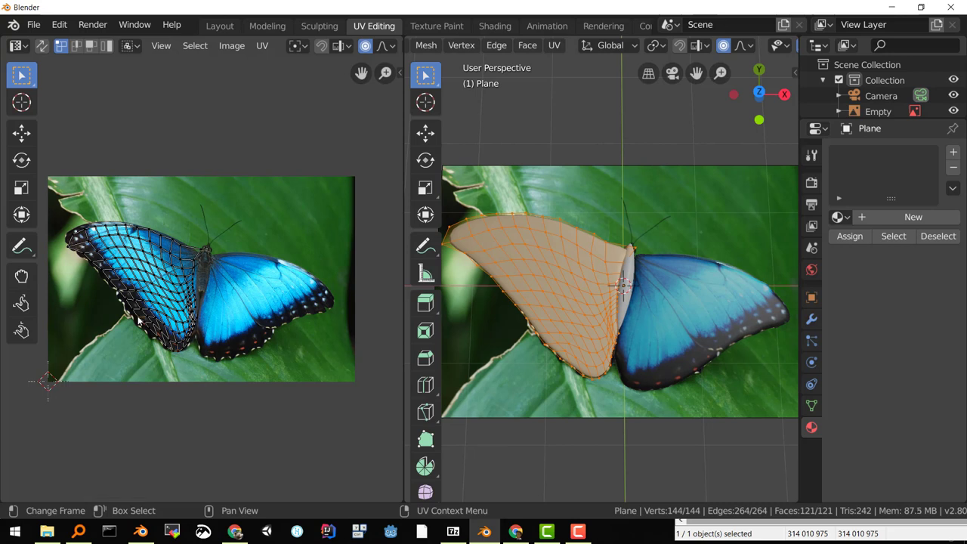
key("g")
left_click(139, 323)
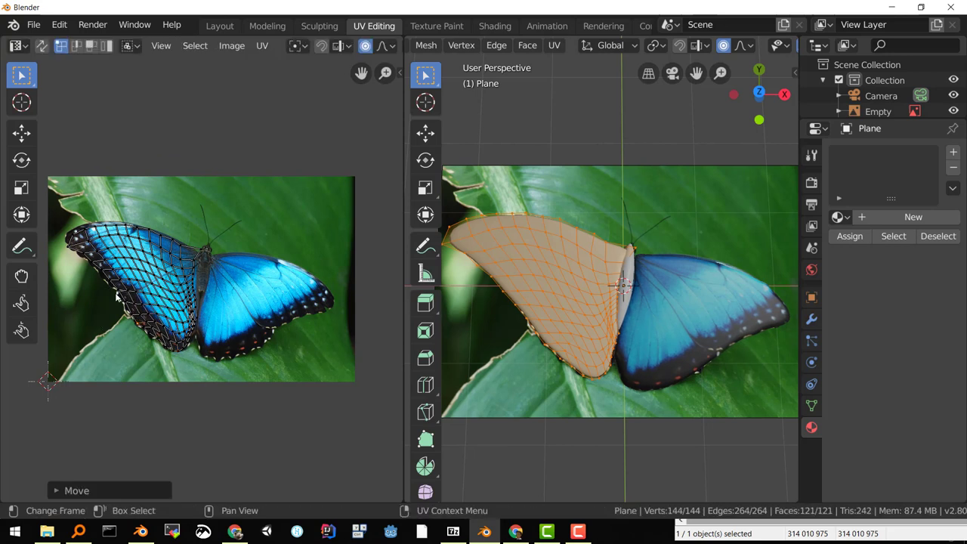
key("g")
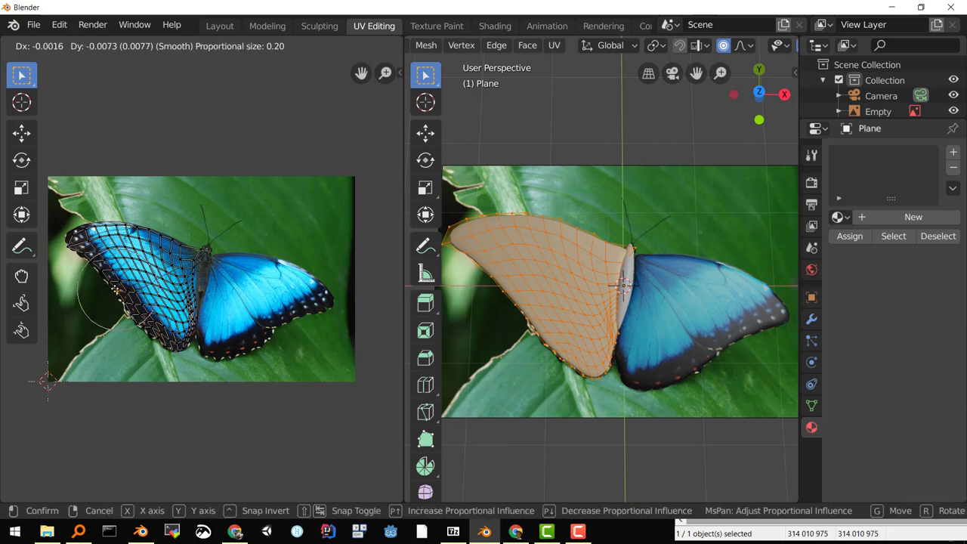
left_click(112, 294)
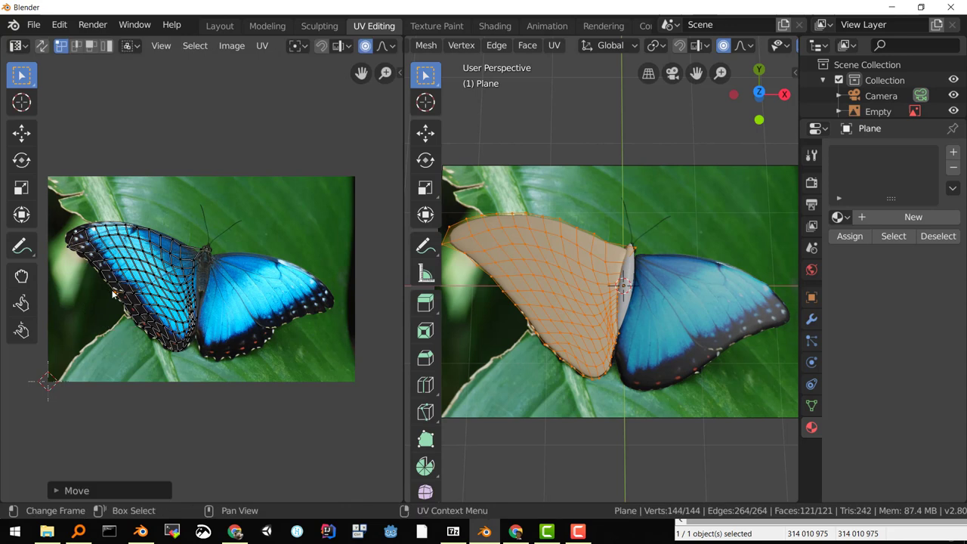
Nudge the UV points along the upper outer edge and wing tip onto the photographed wing's outline.
key("g")
left_click(78, 253)
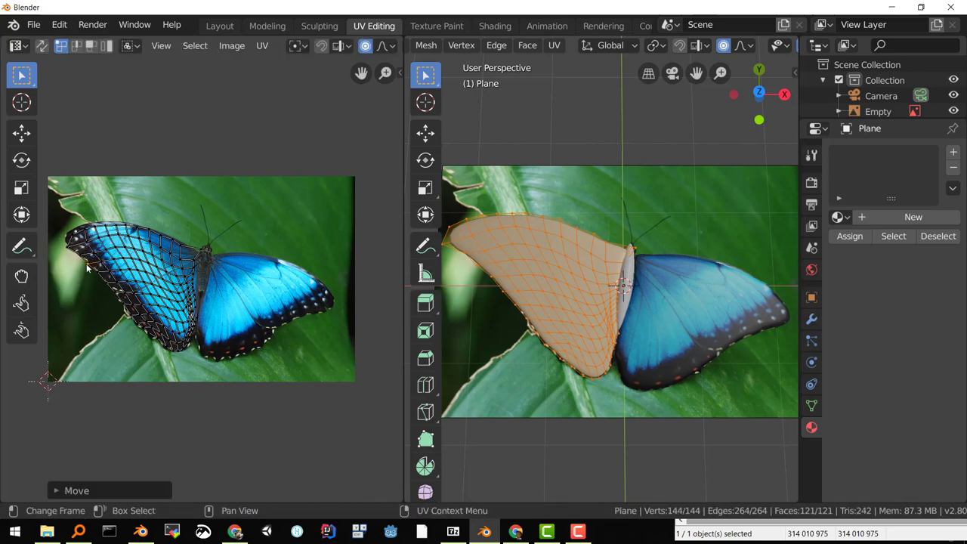
key("g")
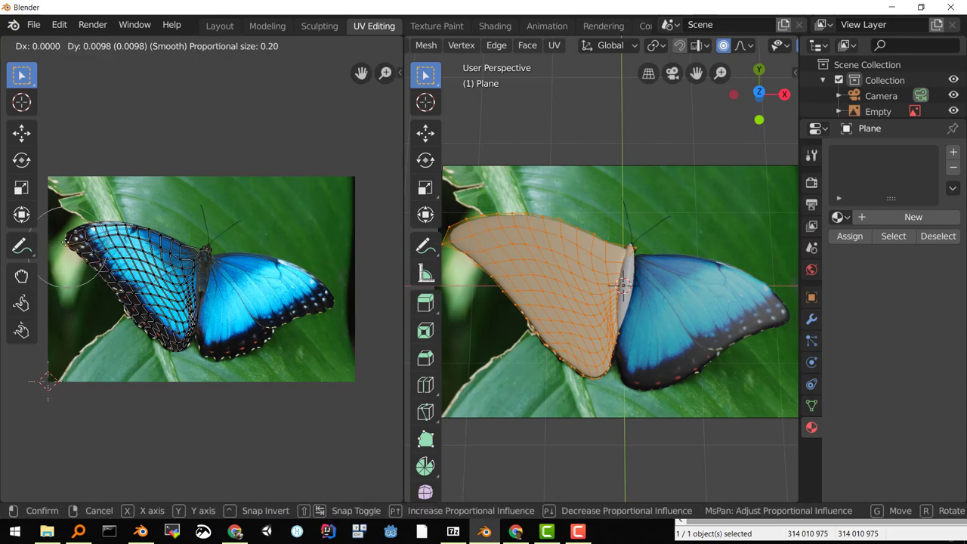
left_click(80, 242)
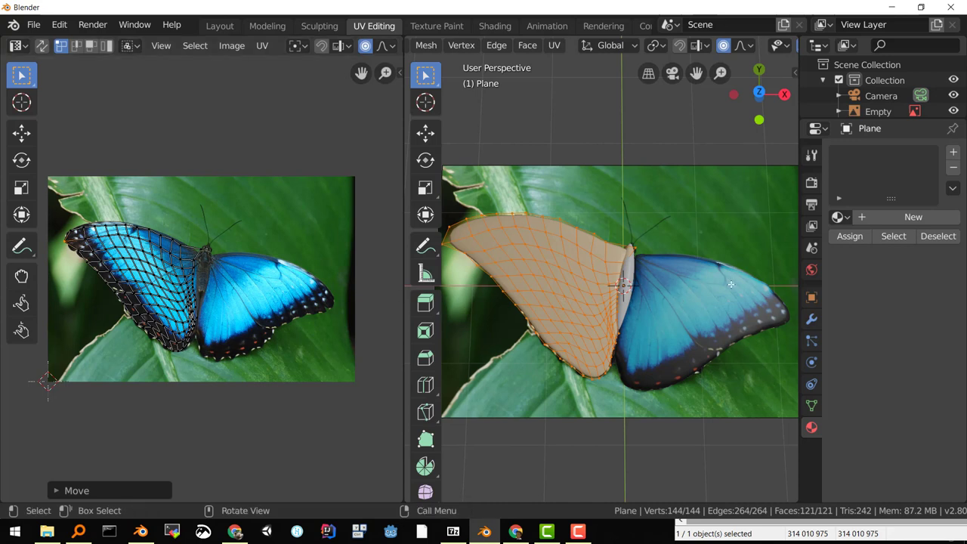
Assign the existing "ala dx" material to the left wing and rename it "foto farfalla".
left_click(839, 218)
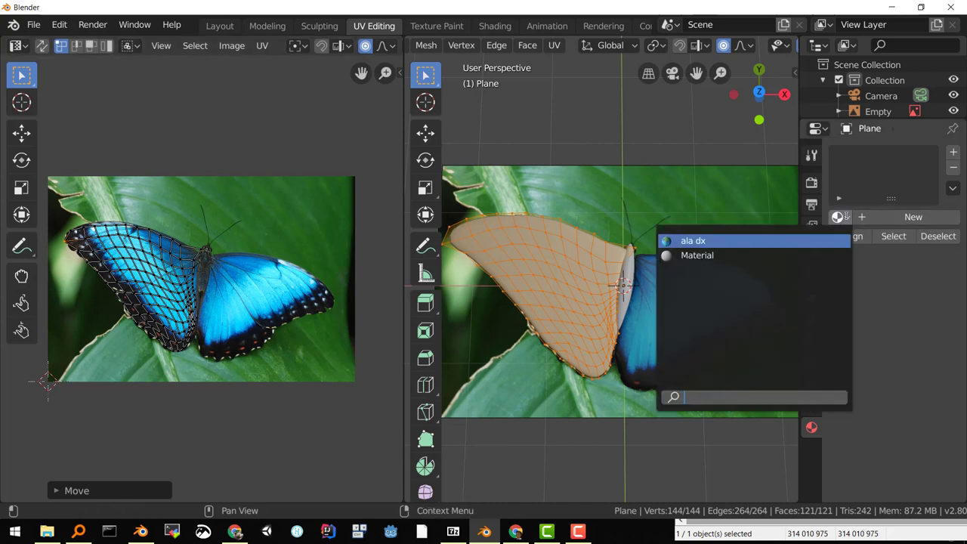
left_click(722, 239)
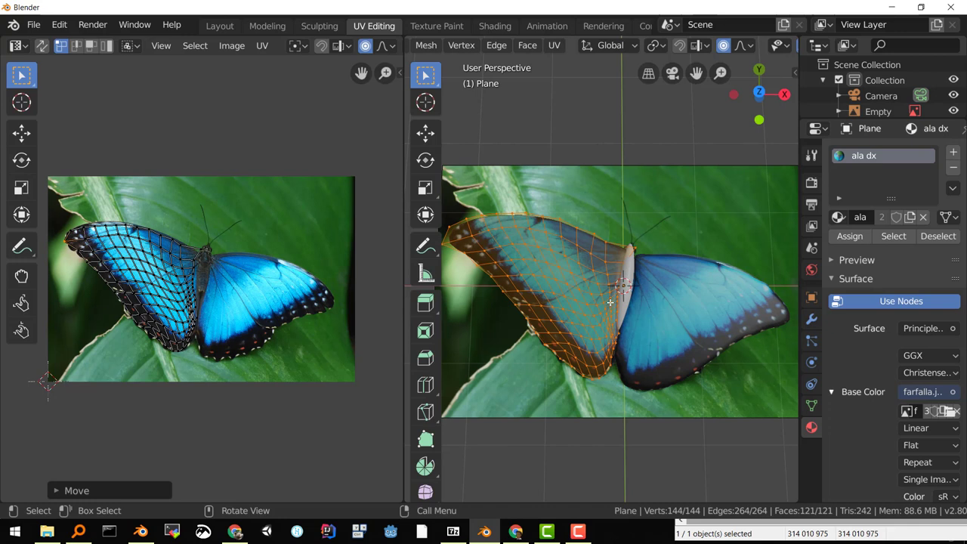
middle_click_drag(637, 292, 636, 310)
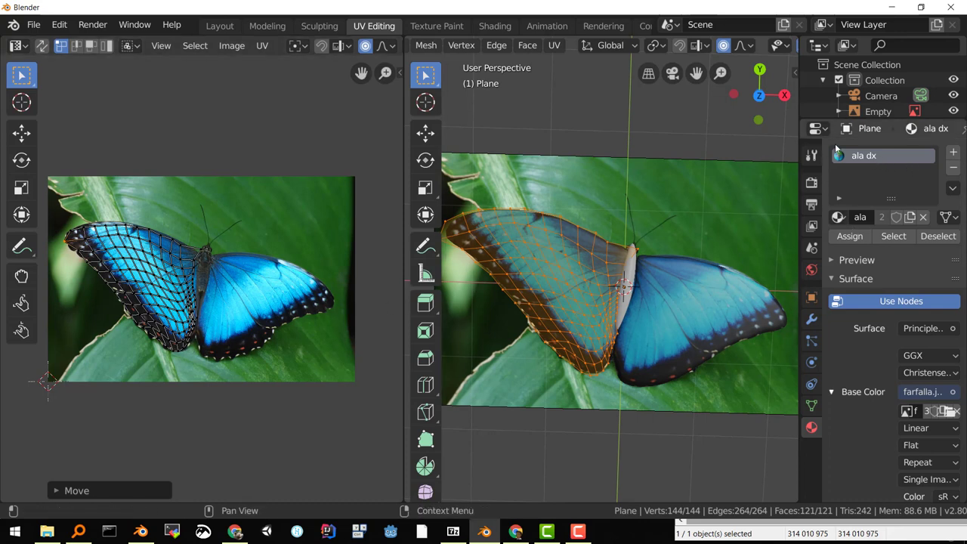
double_click(869, 157)
type("foto farfalla")
key("Return")
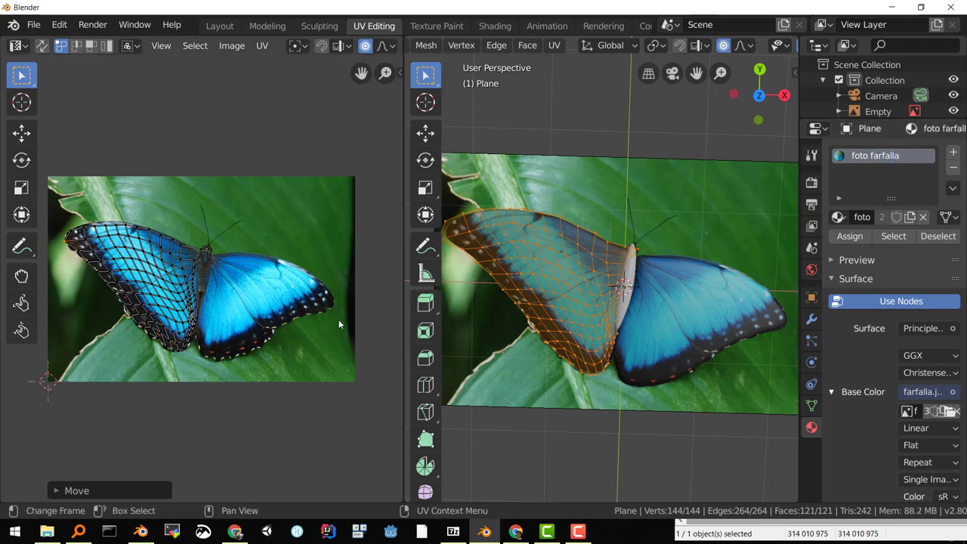
Inspect the textured left wing, switch to the top view, leave Edit Mode and select the body sphere between the wings.
scroll(508, 299, "up", 3)
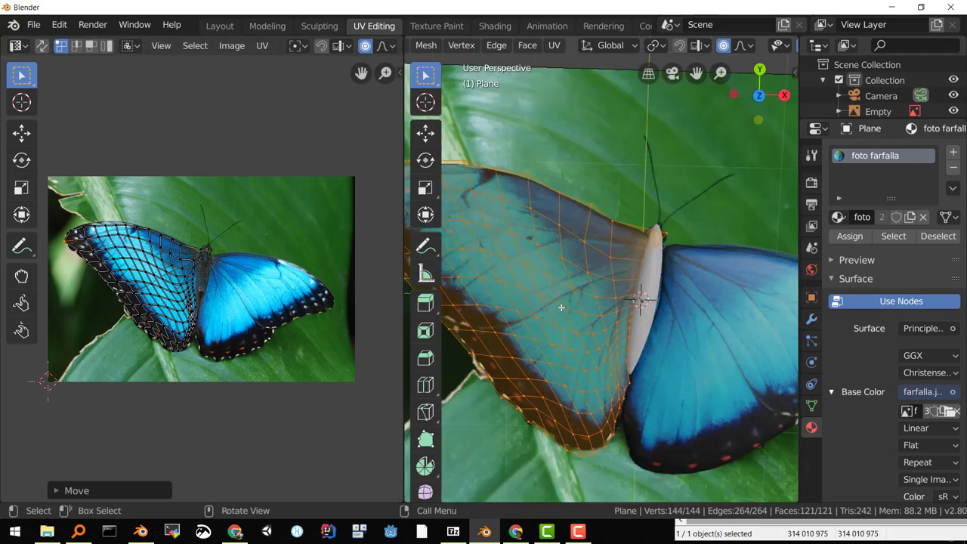
scroll(561, 308, "down", 2)
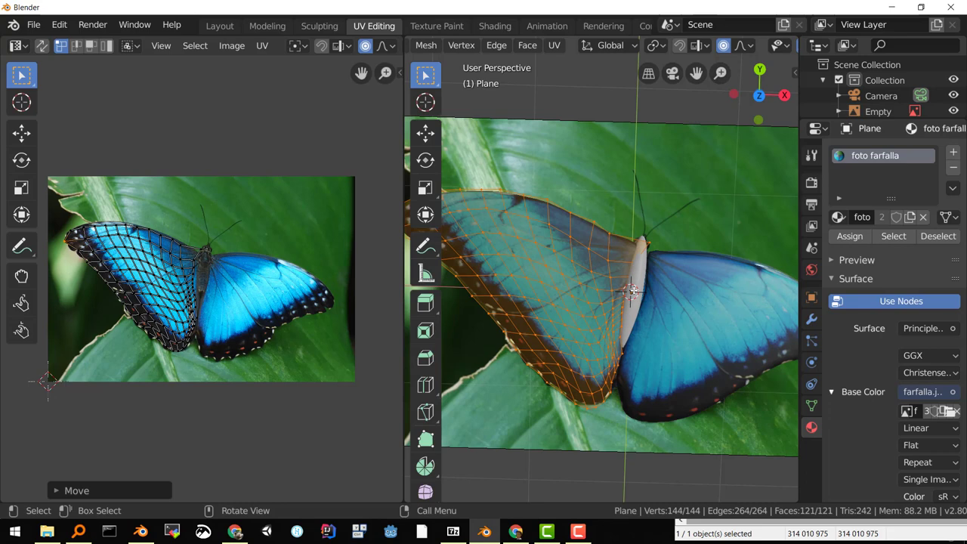
key("KP_7")
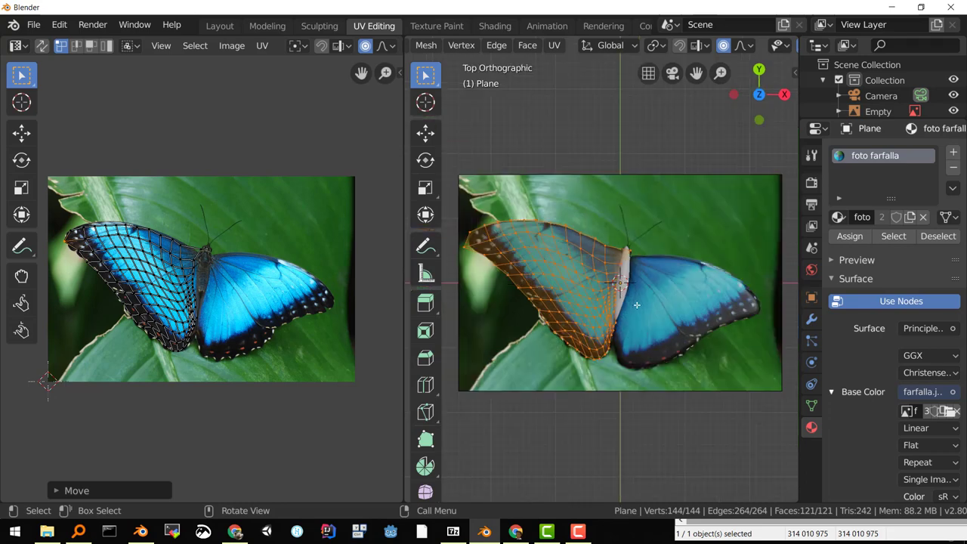
scroll(637, 305, "up", 2)
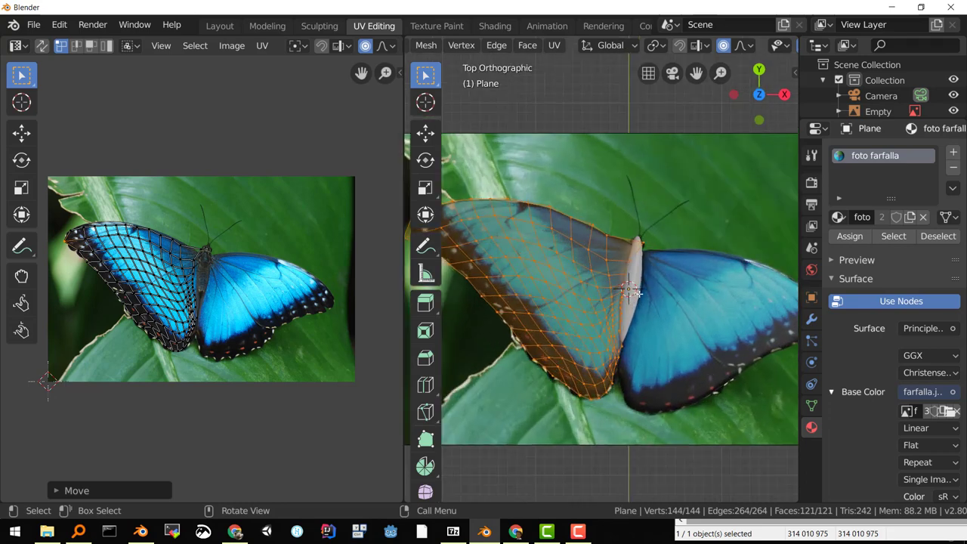
key("Tab")
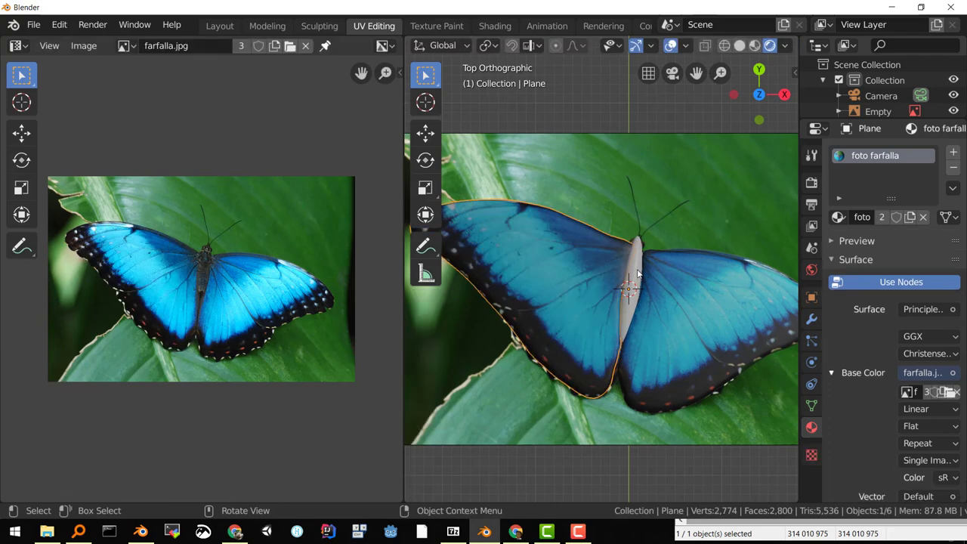
left_click(636, 274)
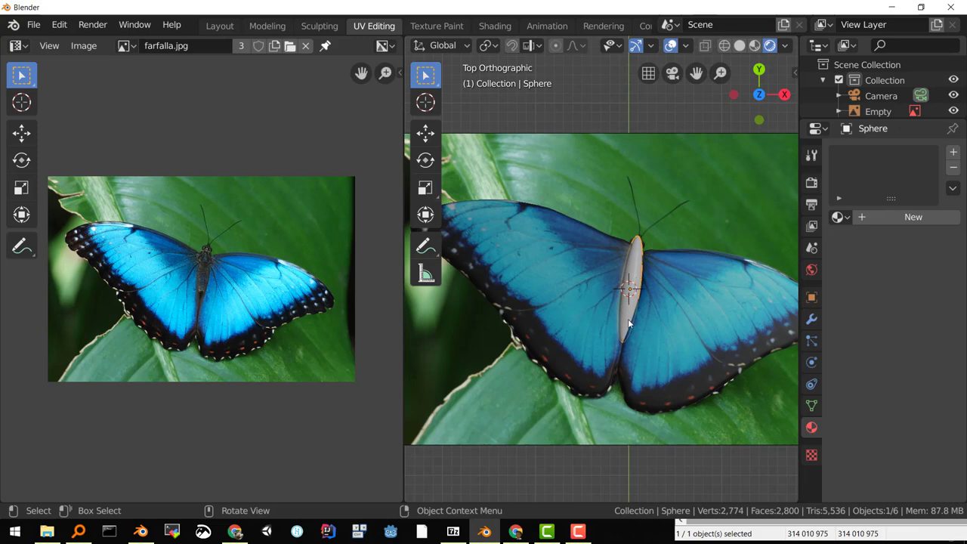
Enter Edit Mode on the body sphere and unwrap all its faces with Project From View from the top view.
key("Tab")
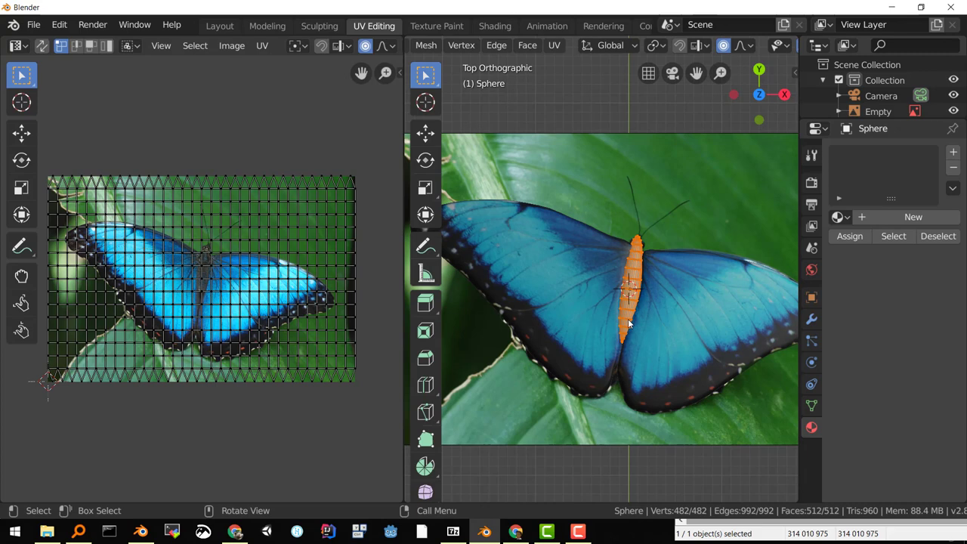
key("u")
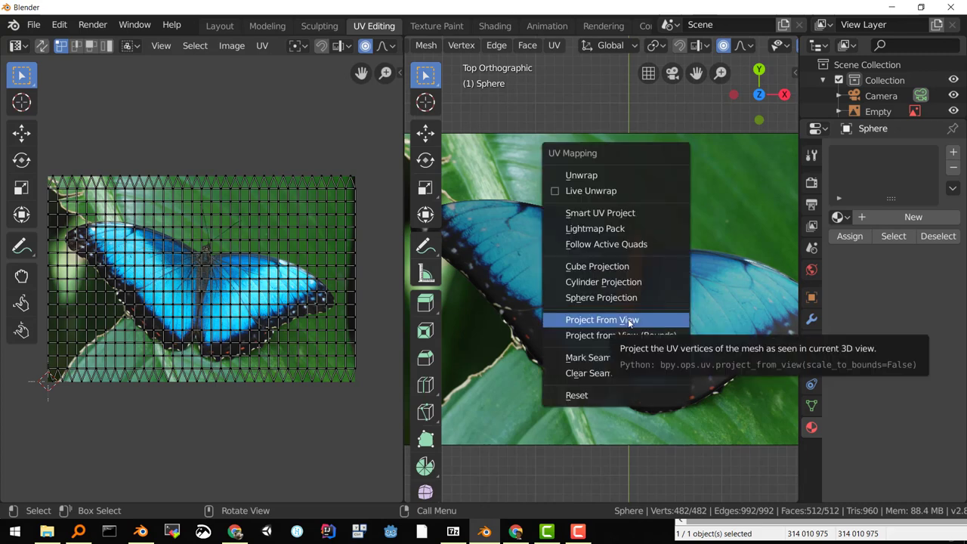
left_click(632, 324)
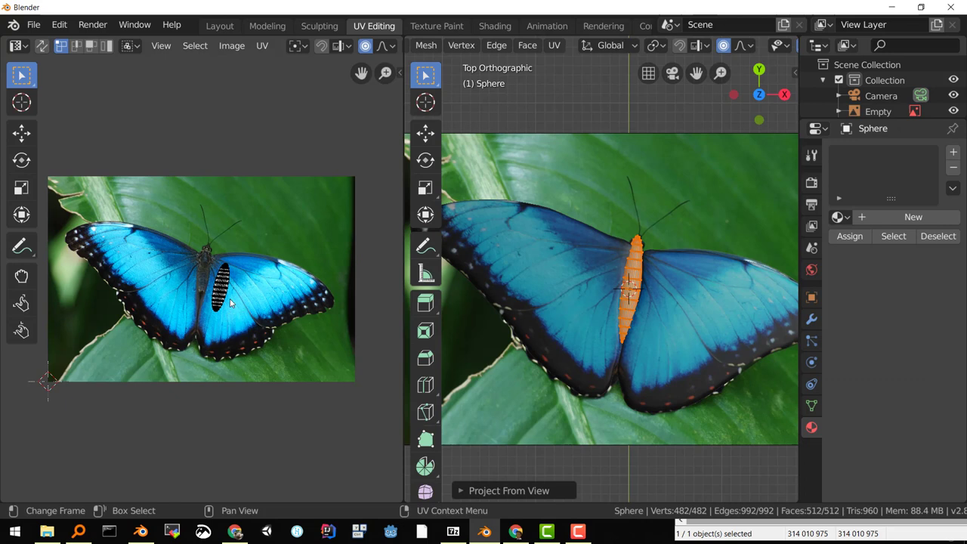
Move the whole body UV island onto the photographed butterfly's body and rotate it slightly to follow the body's tilt.
key("a")
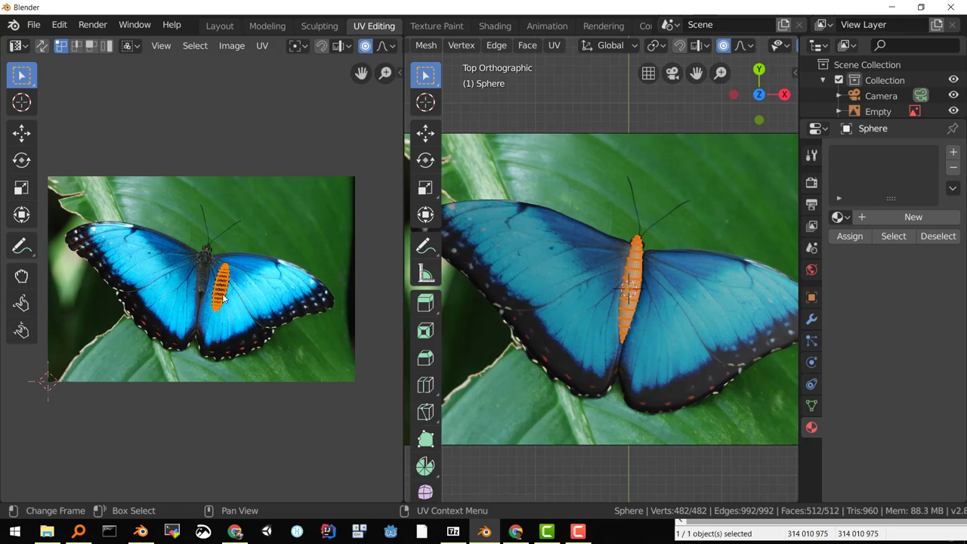
key("g")
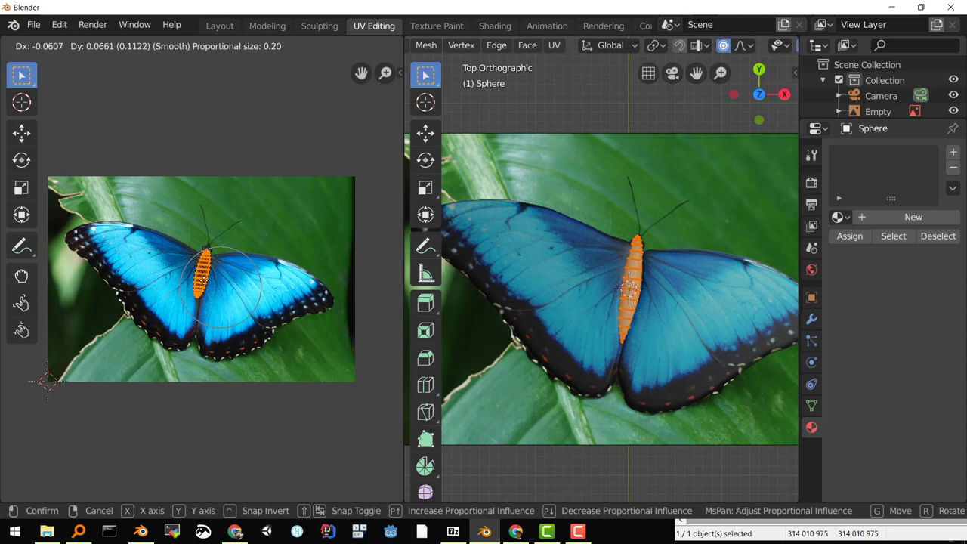
left_click(203, 281)
key("r")
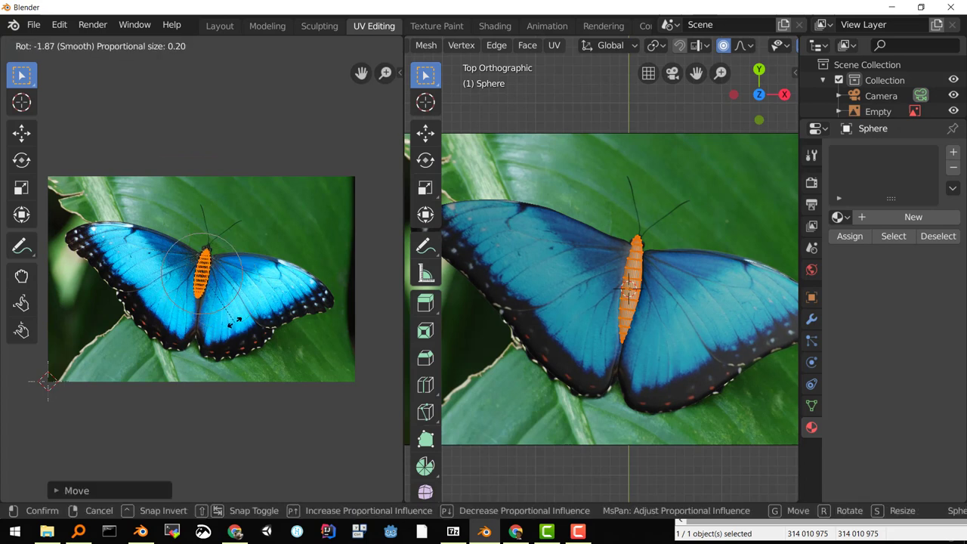
left_click(234, 321)
Fine-tune the body island's rotation and shift it up so it covers the photographed head and abdomen.
scroll(206, 321, "up", 6)
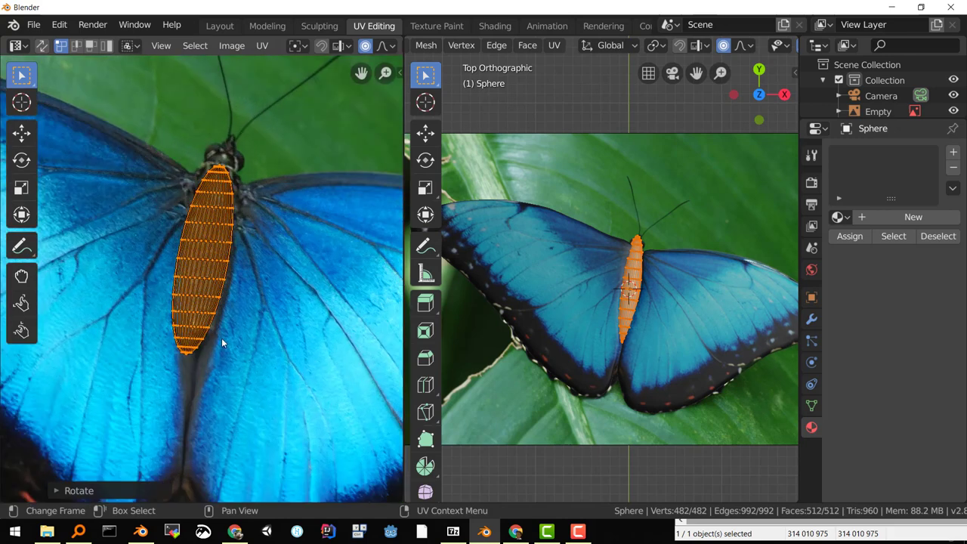
key("r")
left_click(224, 337)
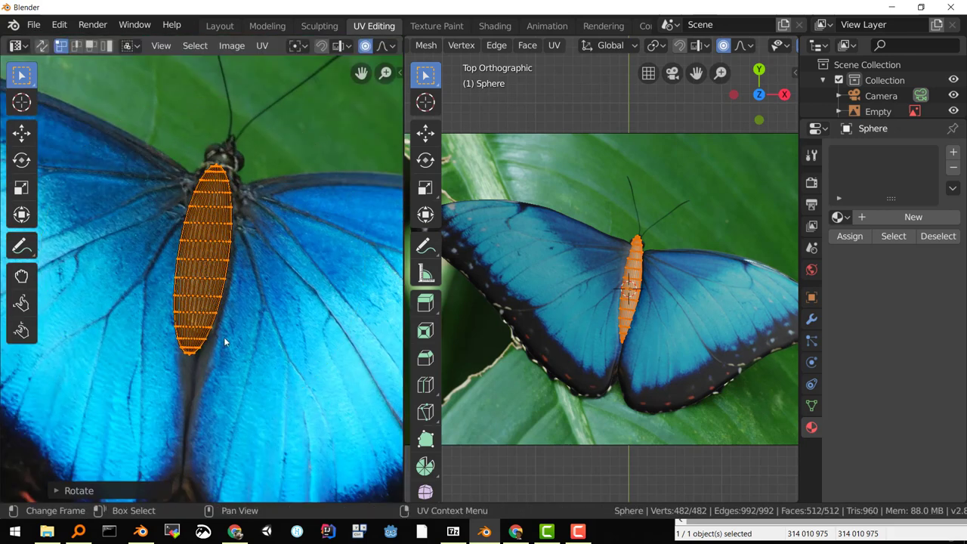
key("g")
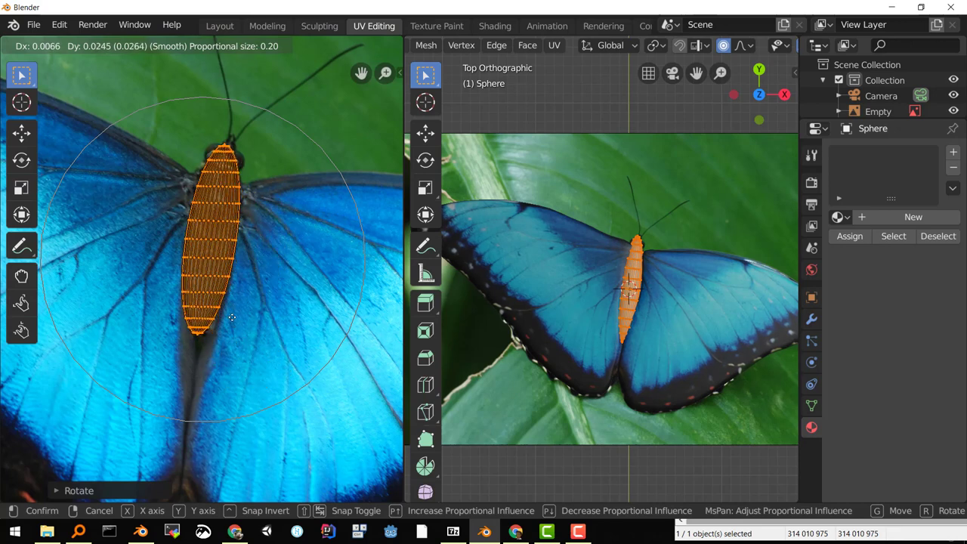
left_click(243, 333)
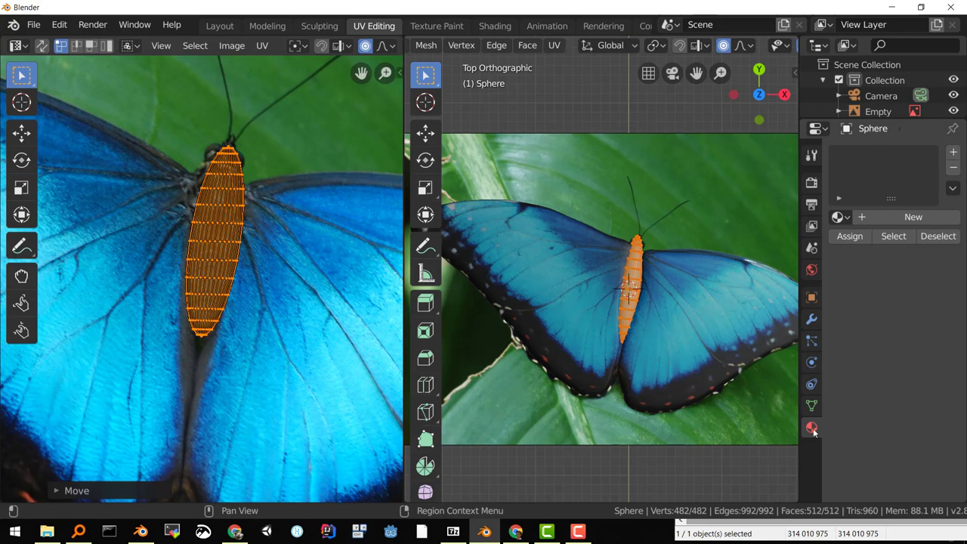
Assign the existing "foto farfalla" material to the body sphere and return to Object Mode.
left_click(840, 217)
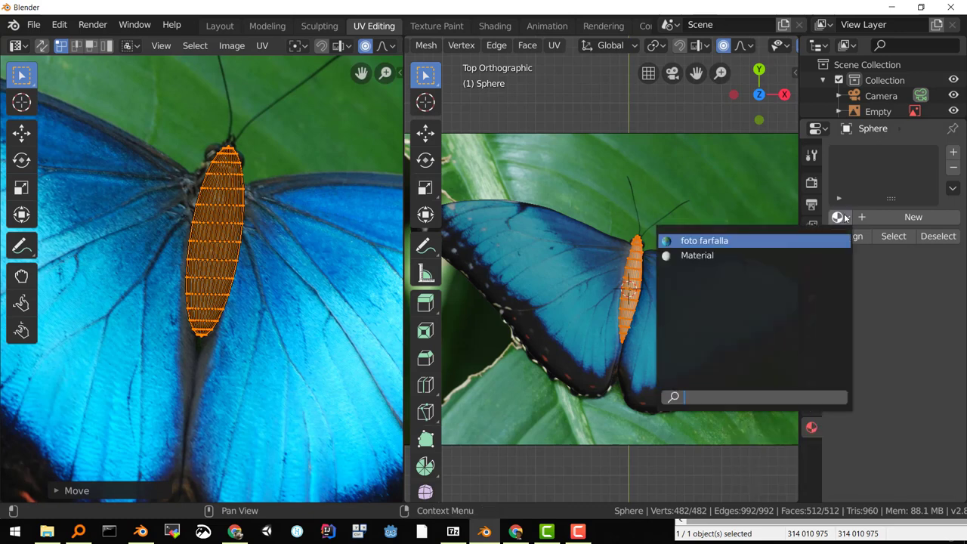
left_click(730, 240)
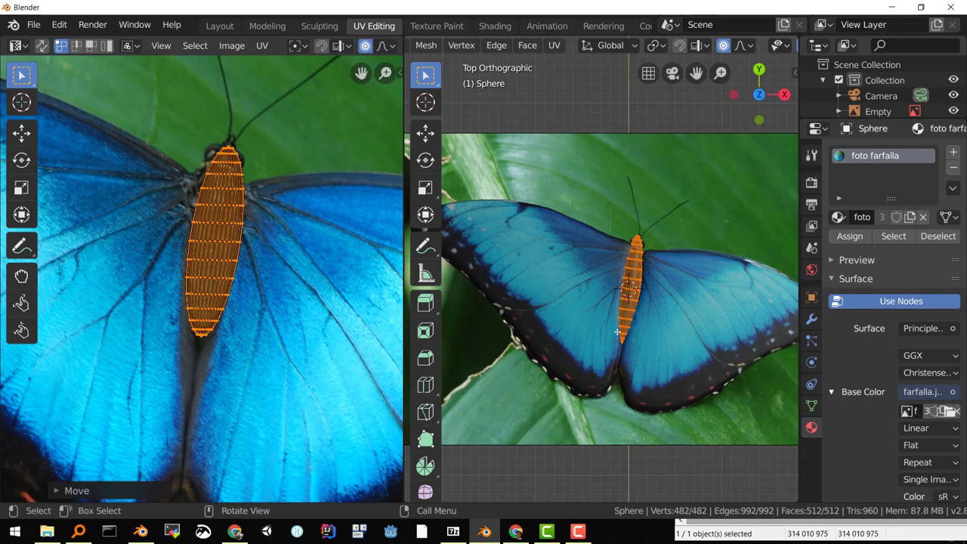
key("Tab")
Check the textured body up close, then select the background reference image and hide it.
scroll(630, 339, "up", 4)
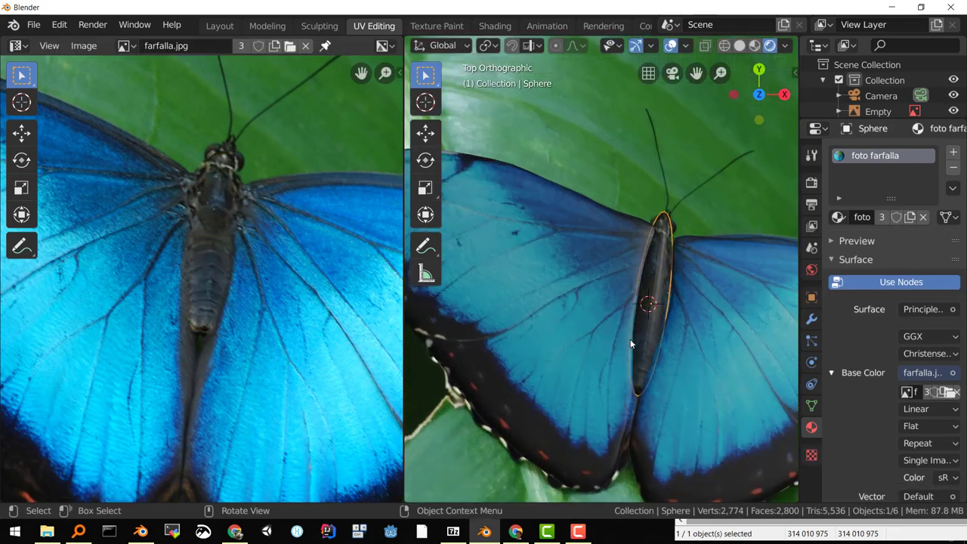
scroll(670, 344, "up", 2)
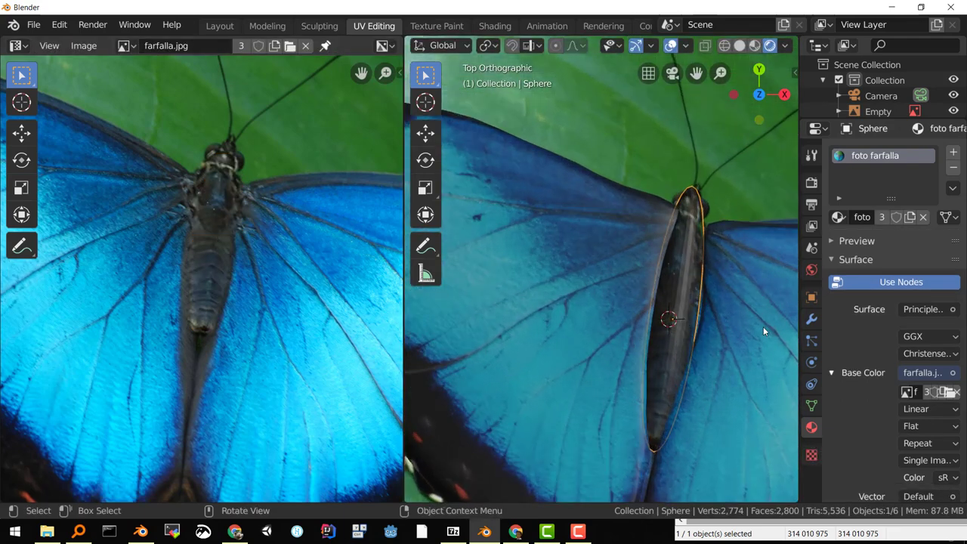
middle_click_drag(699, 318, 693, 314)
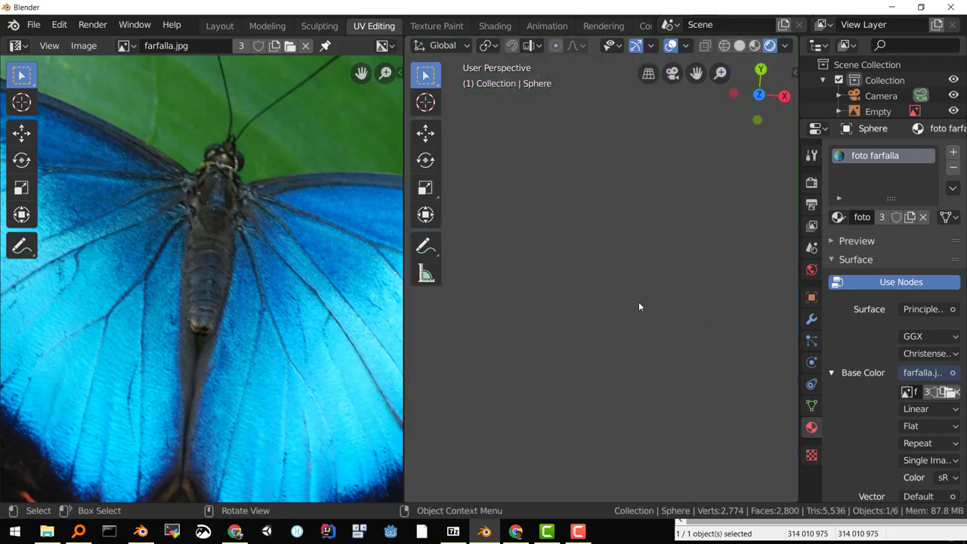
middle_click_drag(639, 305, 638, 308)
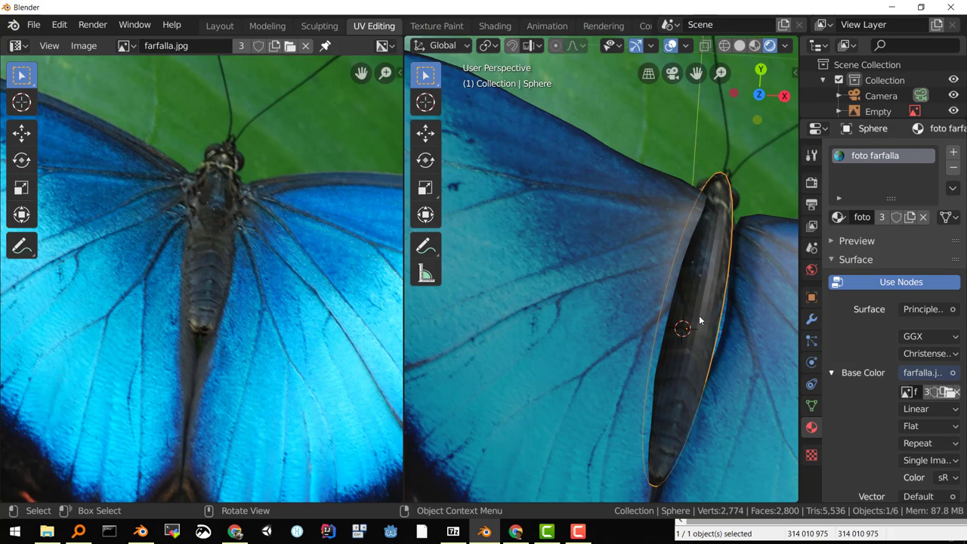
scroll(703, 330, "down", 4)
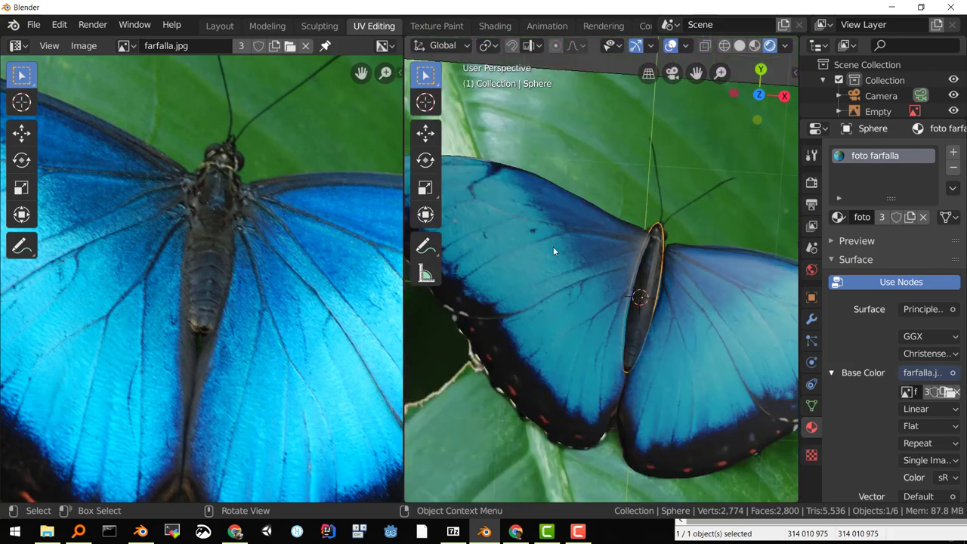
left_click(522, 129)
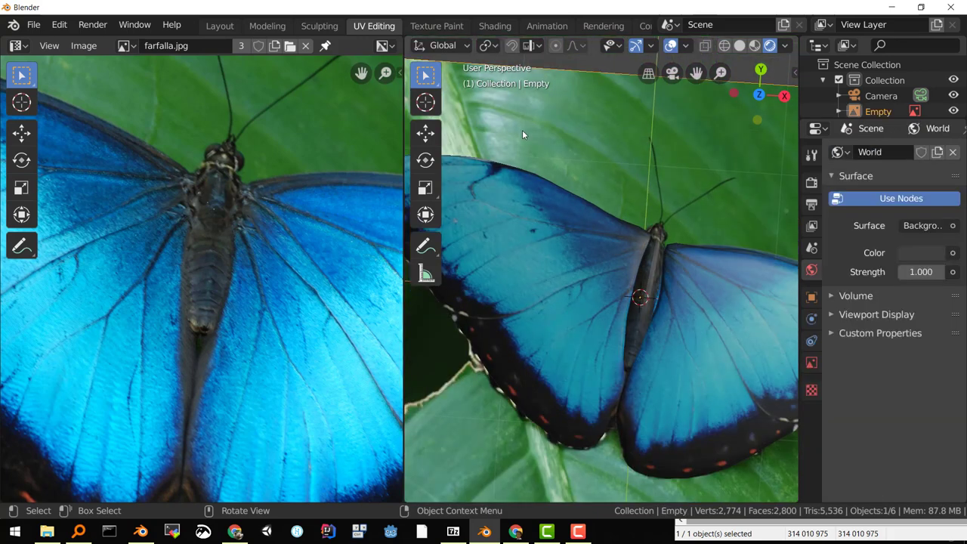
key("h")
Examine the textured wings and body of the butterfly from several angles and distances.
middle_click_drag(601, 237, 489, 254)
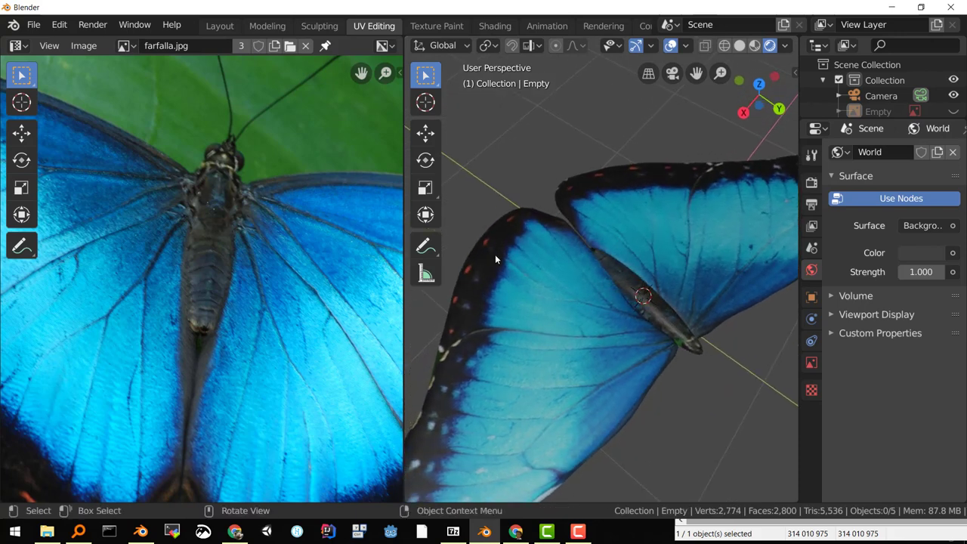
scroll(616, 280, "down", 5)
middle_click_drag(611, 304, 690, 299)
scroll(616, 261, "down", 2)
scroll(642, 314, "up", 5)
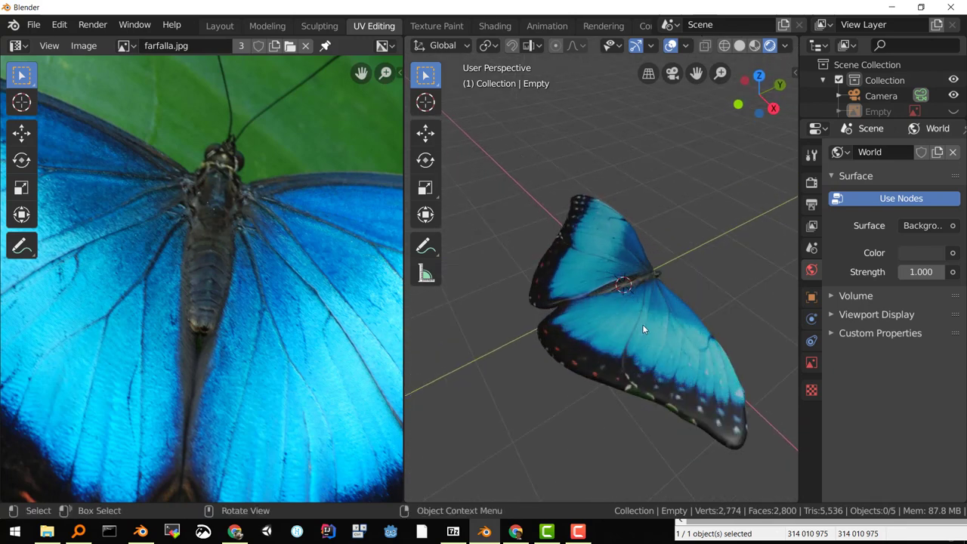
mouse_move(642, 324)
middle_mouse_down()
mouse_move(639, 299)
mouse_move(610, 320)
mouse_move(589, 315)
mouse_move(639, 310)
mouse_move(658, 342)
mouse_move(611, 348)
mouse_move(644, 292)
mouse_move(657, 321)
middle_mouse_up()
scroll(656, 324, "up", 2)
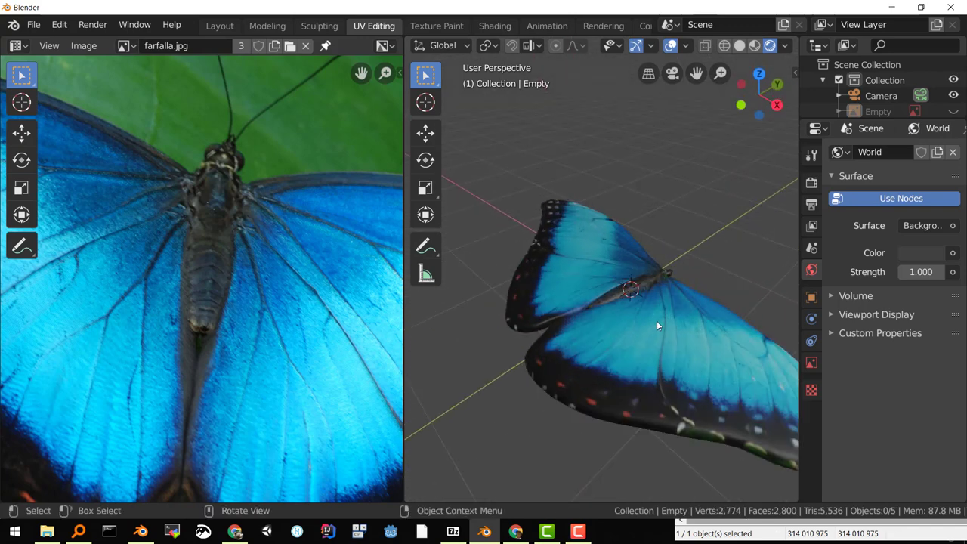
middle_click_drag(656, 319, 610, 307)
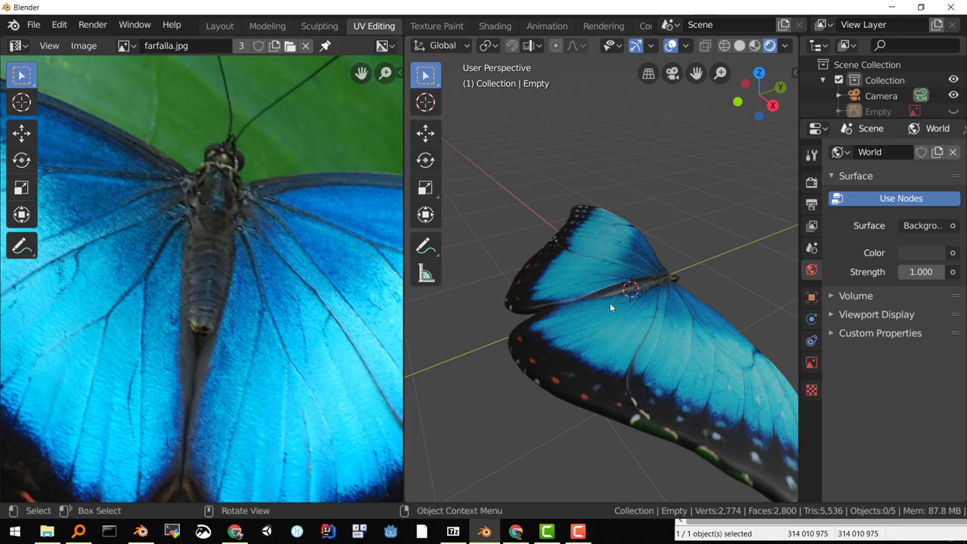